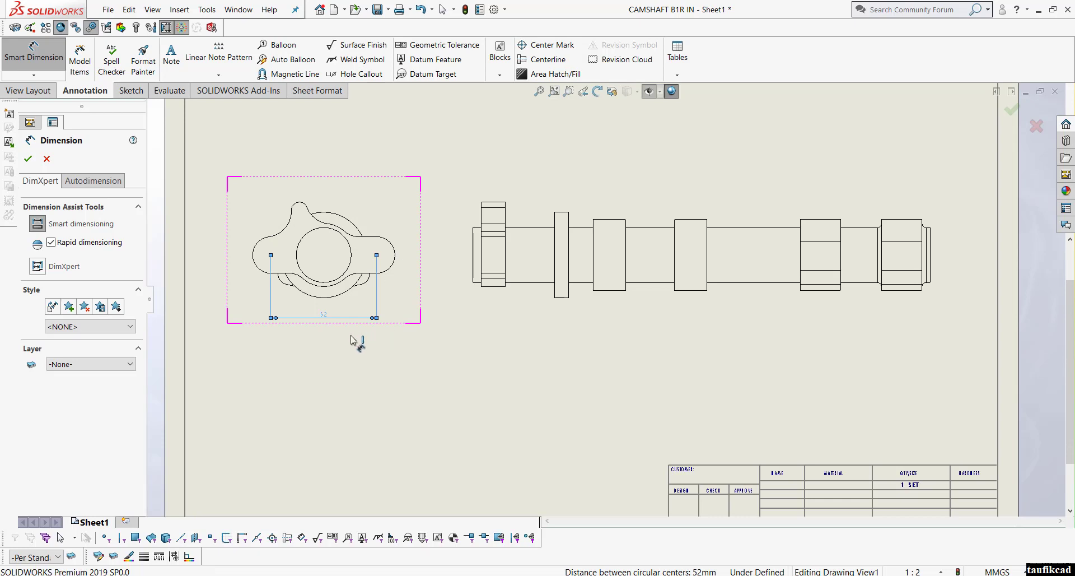
- Place the horizontal dimension between the centers of the two side lobe arcs below the end view
{"action": "left_click", "coordinate": [319, 318]}
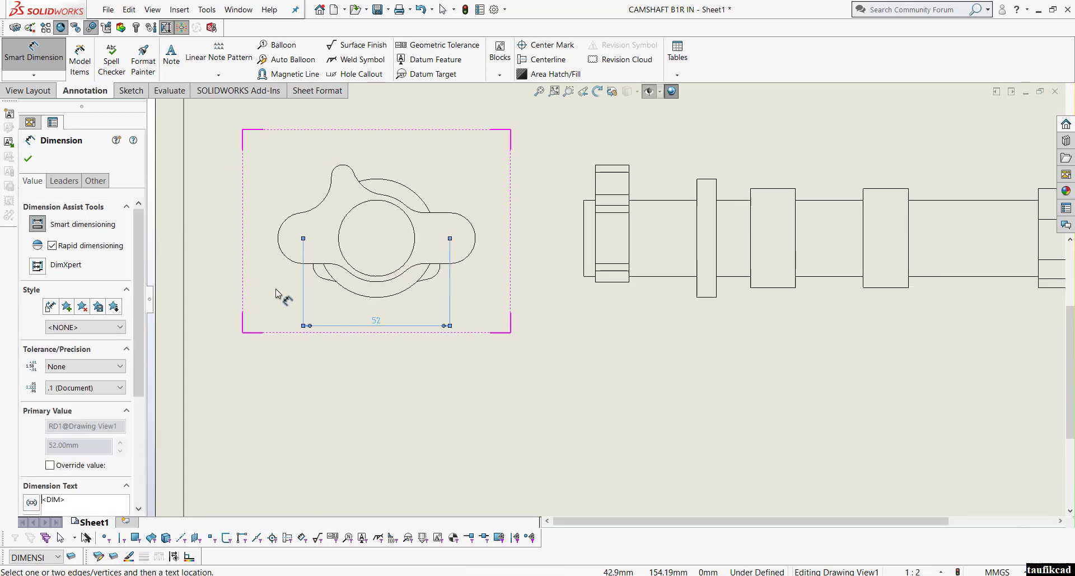
{"action": "scroll", "coordinate": [282, 294], "scroll_direction": "up", "scroll_amount": 5}
{"action": "scroll", "coordinate": [478, 203], "scroll_direction": "up", "scroll_amount": 1}
{"action": "middle_click_drag", "start_coordinate": [476, 204], "coordinate": [463, 256]}
{"action": "scroll", "coordinate": [463, 256], "scroll_direction": "down", "scroll_amount": 1}
{"action": "left_click", "coordinate": [746, 357]}
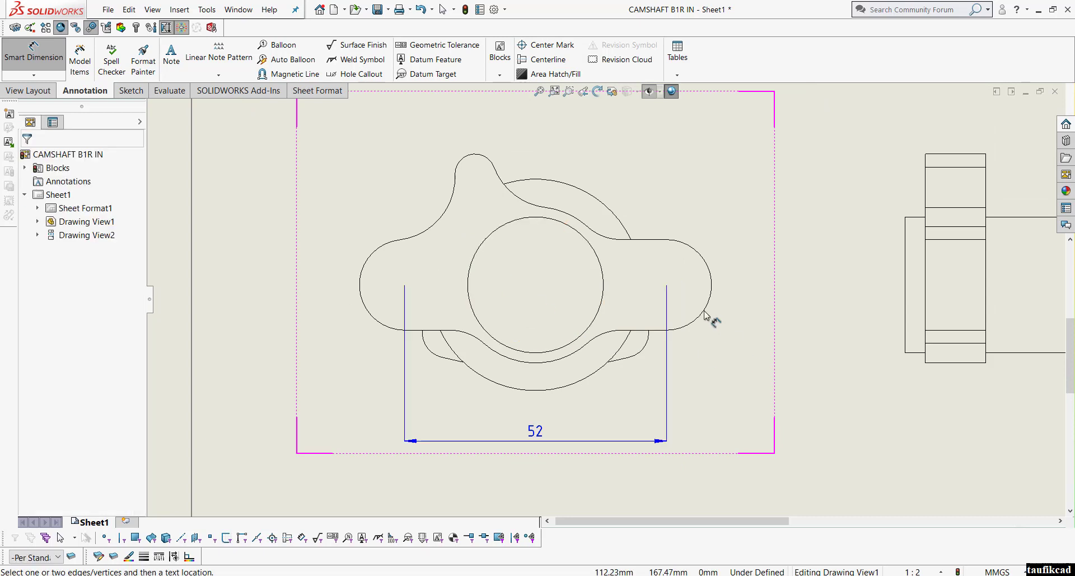
- Dimension the vertical distance between the upper lobe arc's center and the center circle's center, placing it left of the end view
{"action": "left_click", "coordinate": [479, 161]}
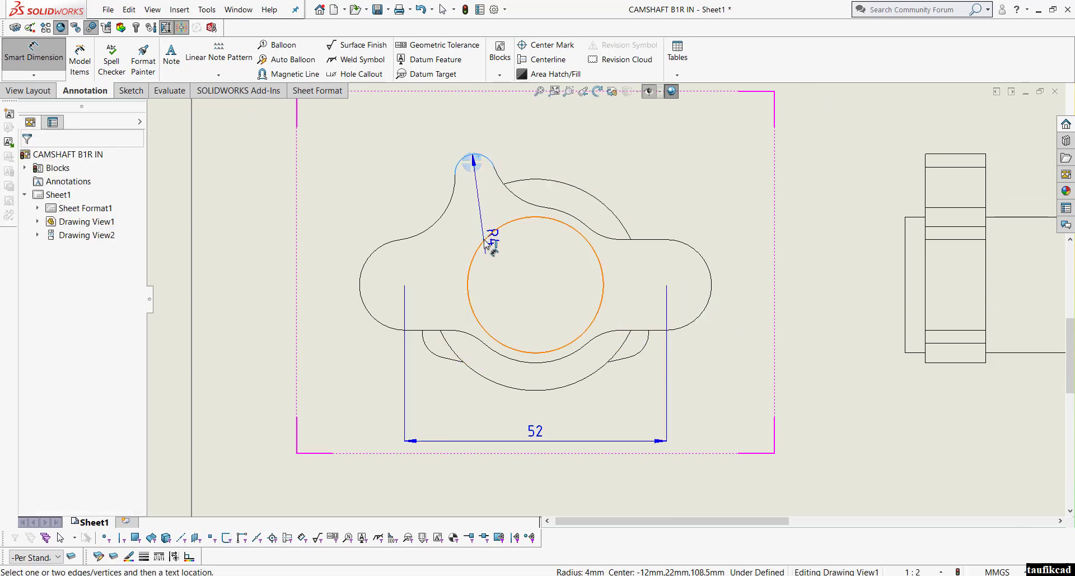
{"action": "left_click", "coordinate": [484, 241]}
{"action": "left_click", "coordinate": [485, 240]}
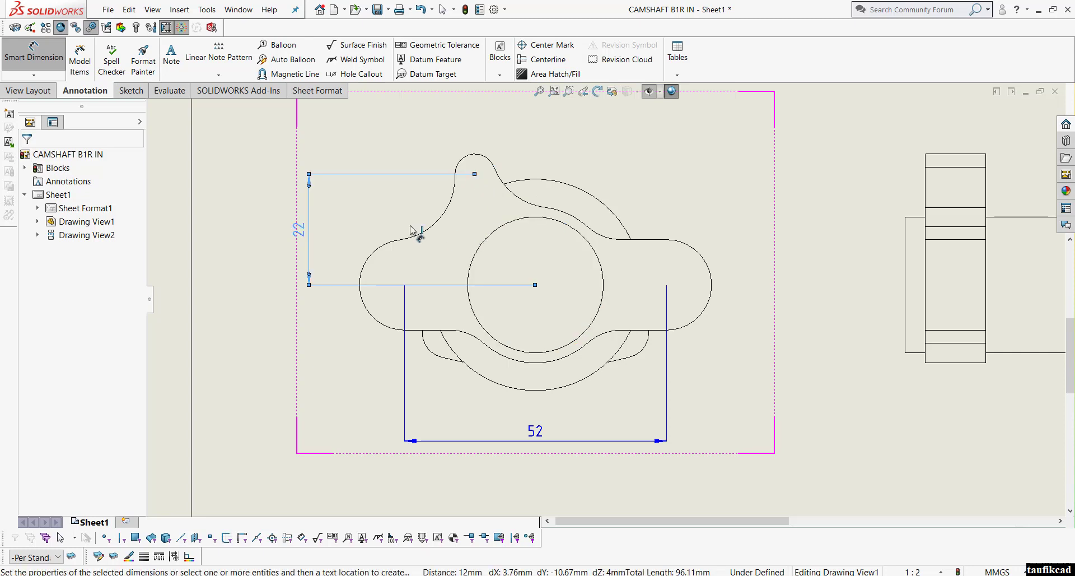
{"action": "left_click", "coordinate": [262, 198]}
{"action": "right_click", "coordinate": [261, 198]}
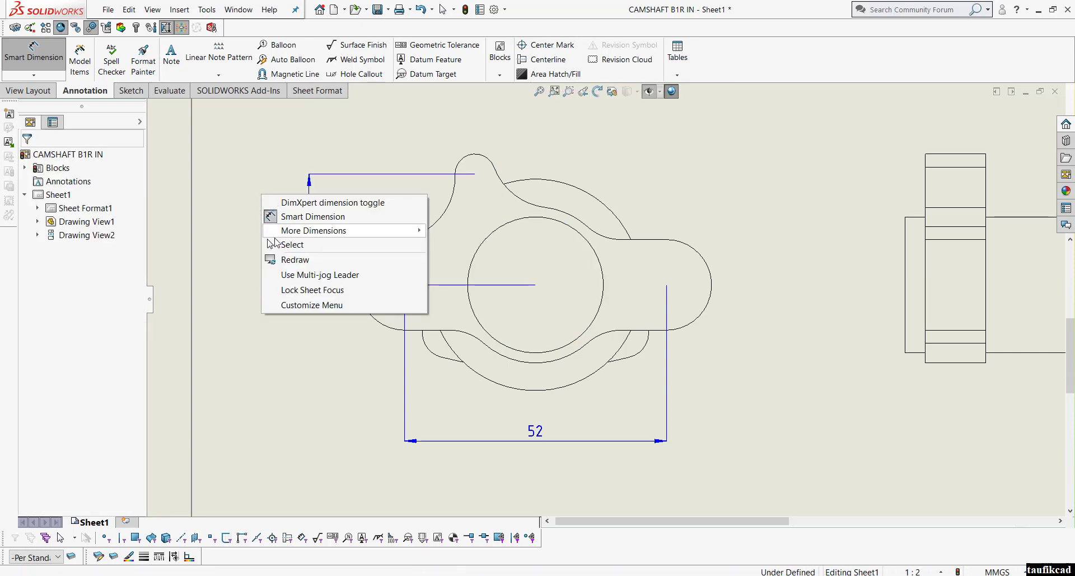
{"action": "left_click", "coordinate": [283, 241]}
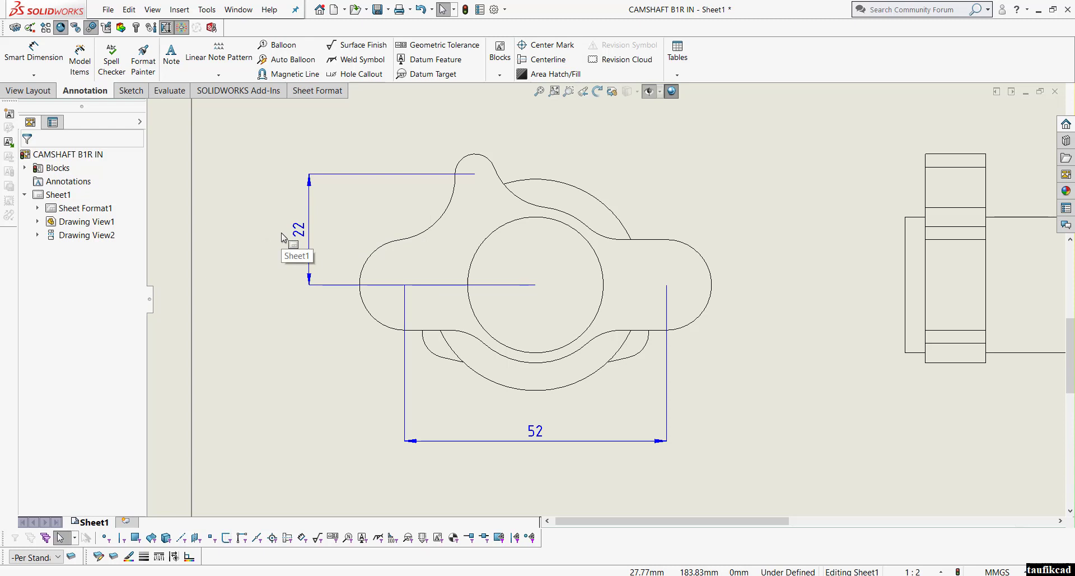
- Dimension vertically from the upper lobe's outermost edge to the center circle's center, placing it outside the 22 mm dimension
{"action": "left_click", "coordinate": [48, 62]}
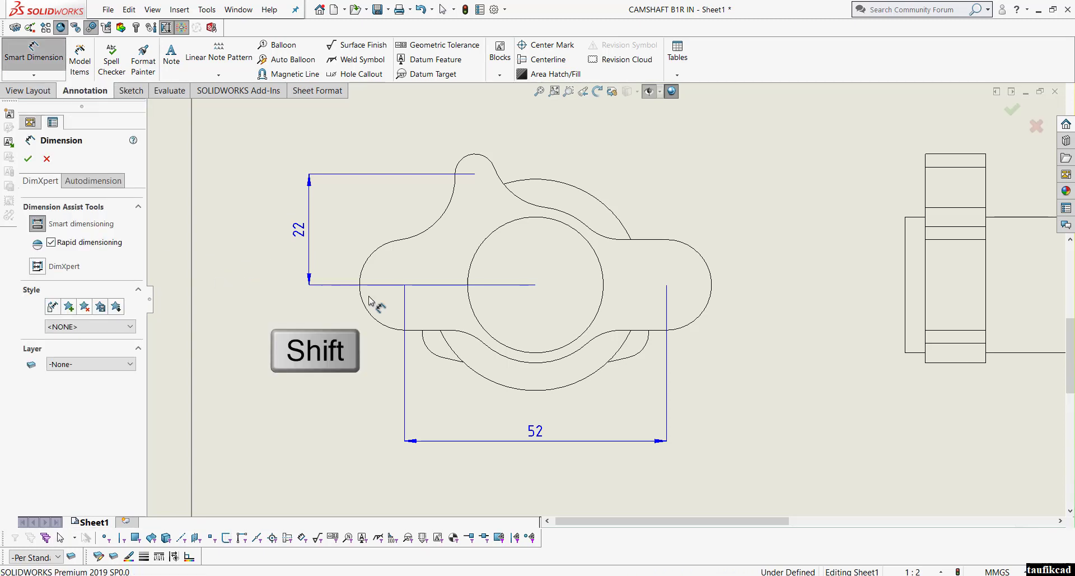
{"action": "left_click", "coordinate": [475, 158], "text": "shift"}
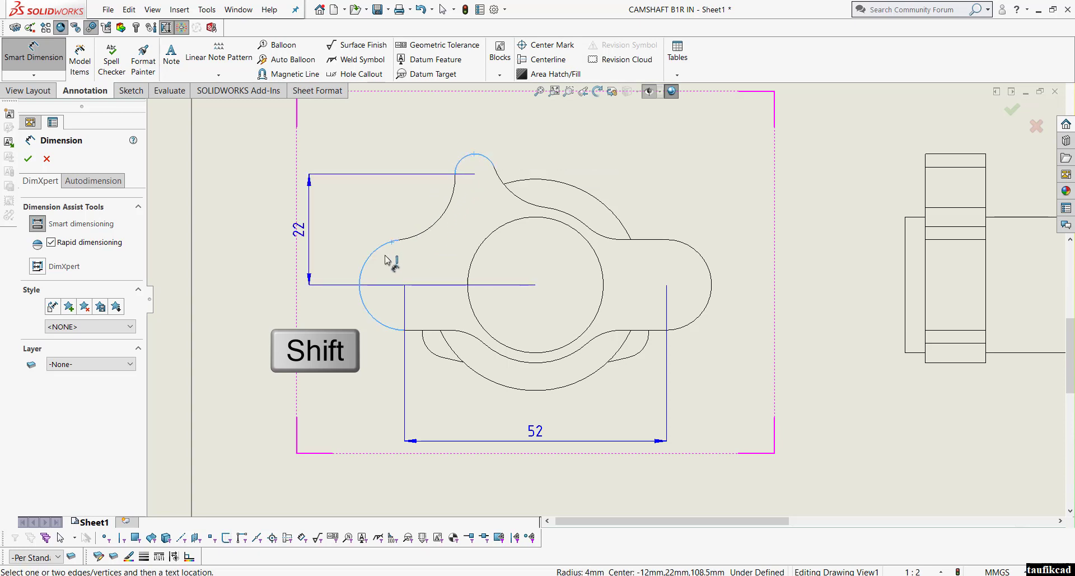
{"action": "left_click", "coordinate": [469, 302], "text": "shift"}
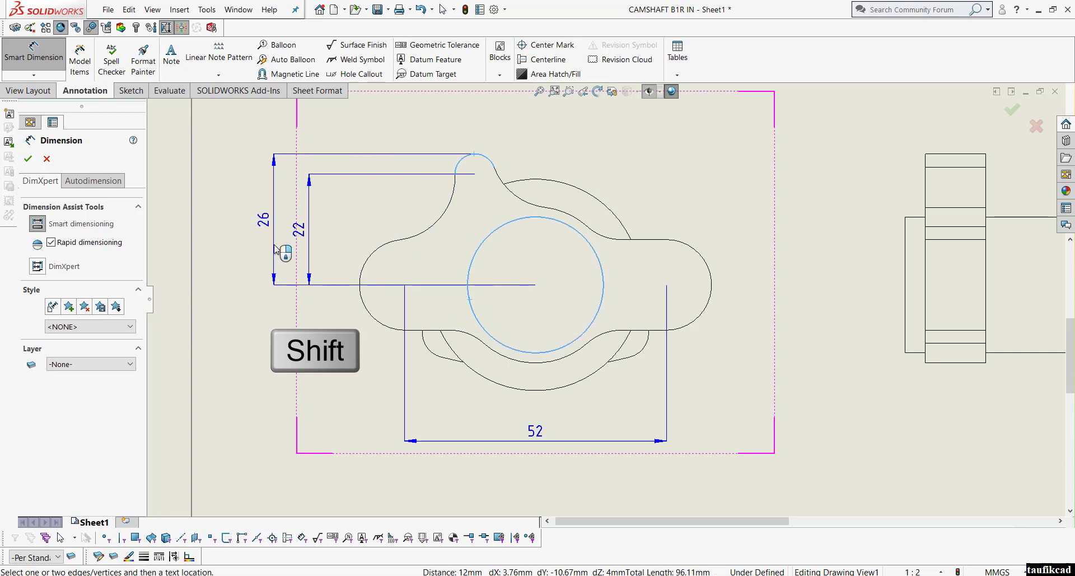
{"action": "left_click", "coordinate": [274, 249]}
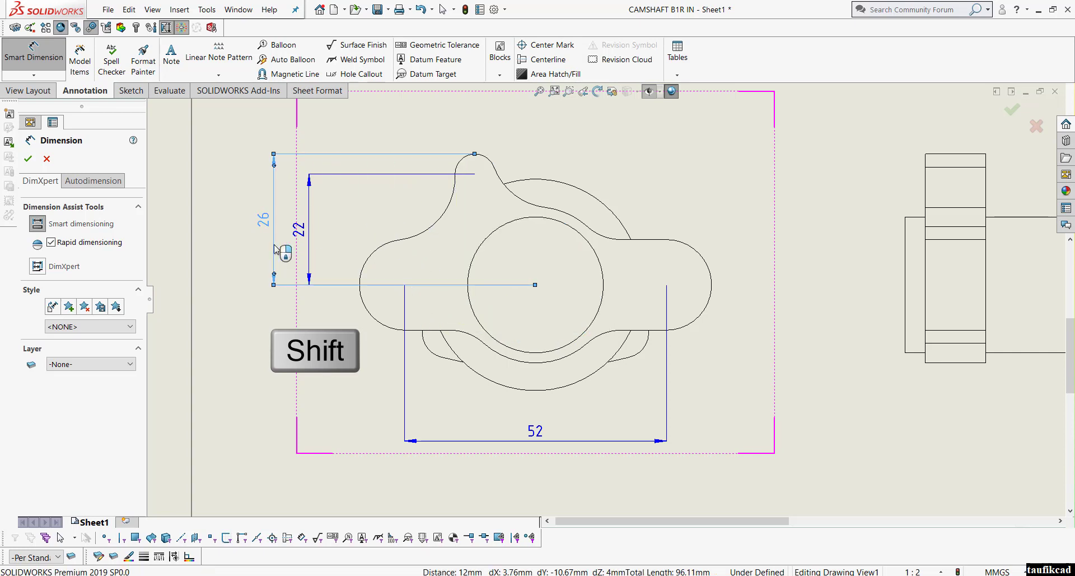
{"action": "left_click", "coordinate": [271, 325]}
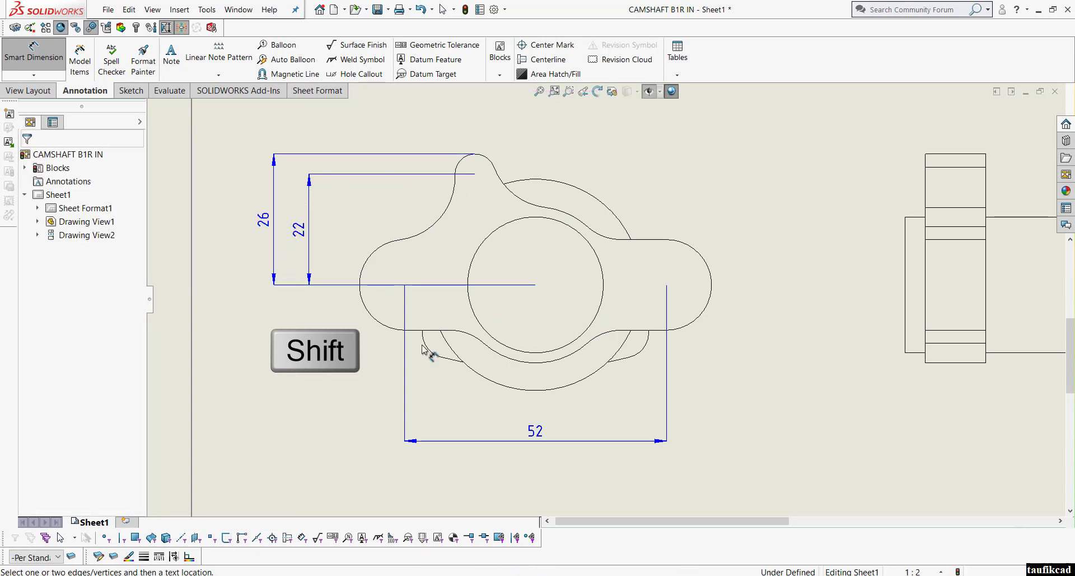
- Dimension vertically from the upper lobe's outer edge to the center circle's bottom, and from its arc center to the lower profile arc's bottom
{"action": "left_click", "coordinate": [535, 352]}
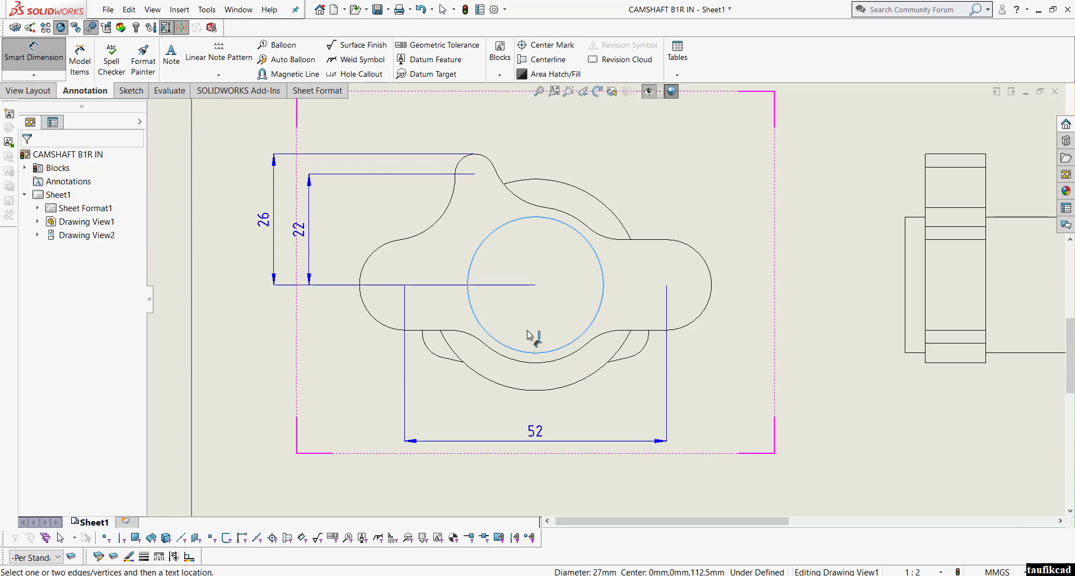
{"action": "left_click", "coordinate": [478, 159]}
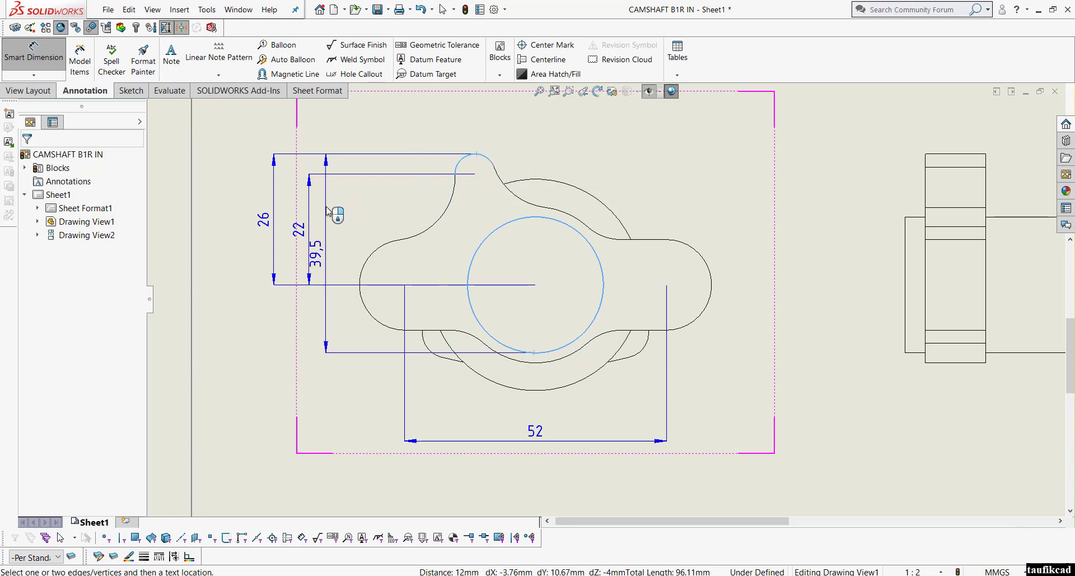
{"action": "left_click", "coordinate": [241, 212]}
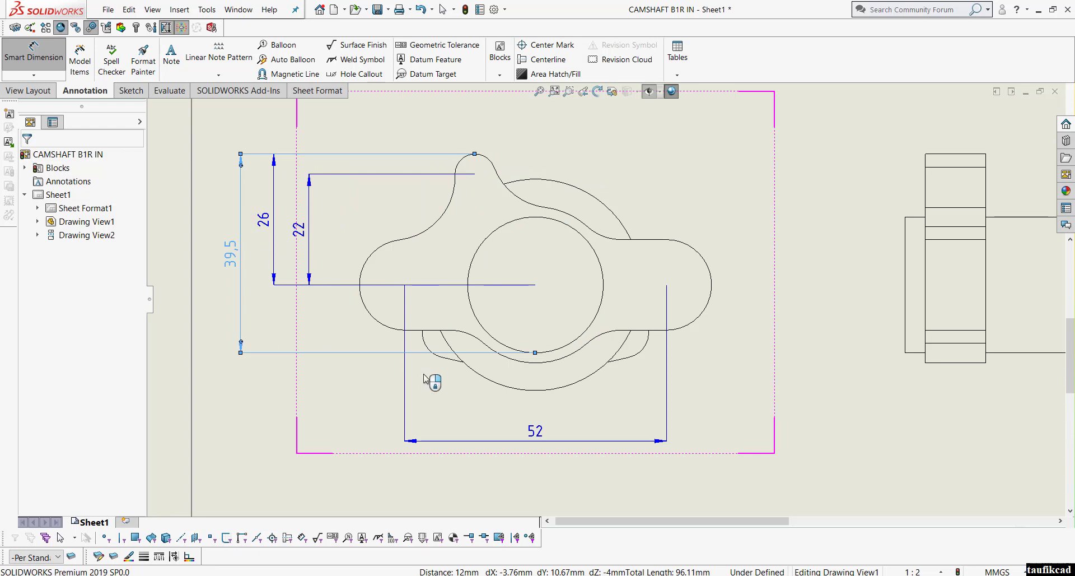
{"action": "left_click", "coordinate": [487, 161]}
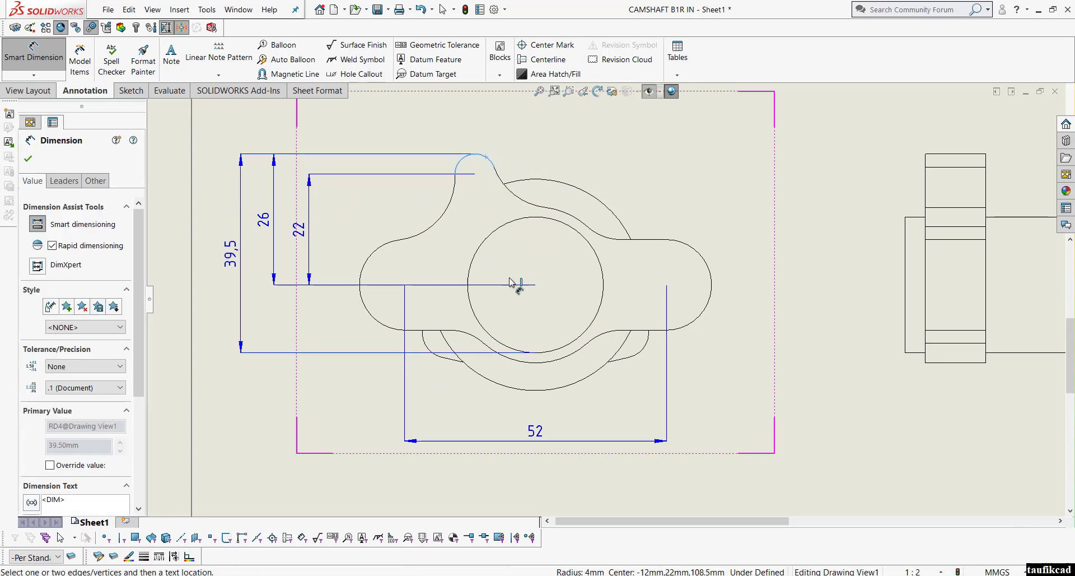
{"action": "left_click", "coordinate": [530, 368]}
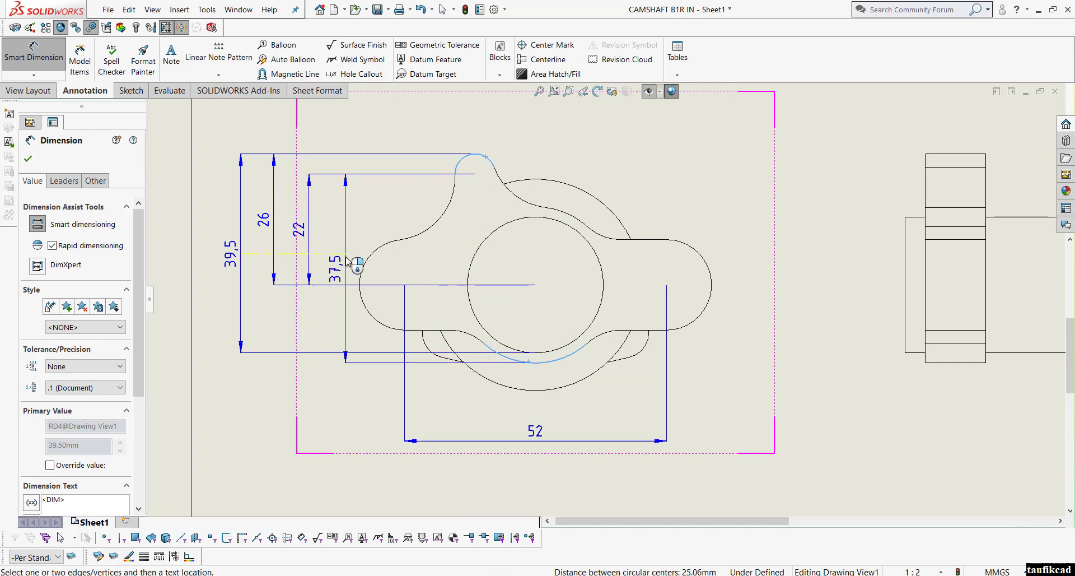
{"action": "left_click", "coordinate": [347, 260]}
- Dimension vertically from the upper lobe arc's center to the bottom of the largest circle, placing it right of the end view
{"action": "left_click", "coordinate": [482, 158]}
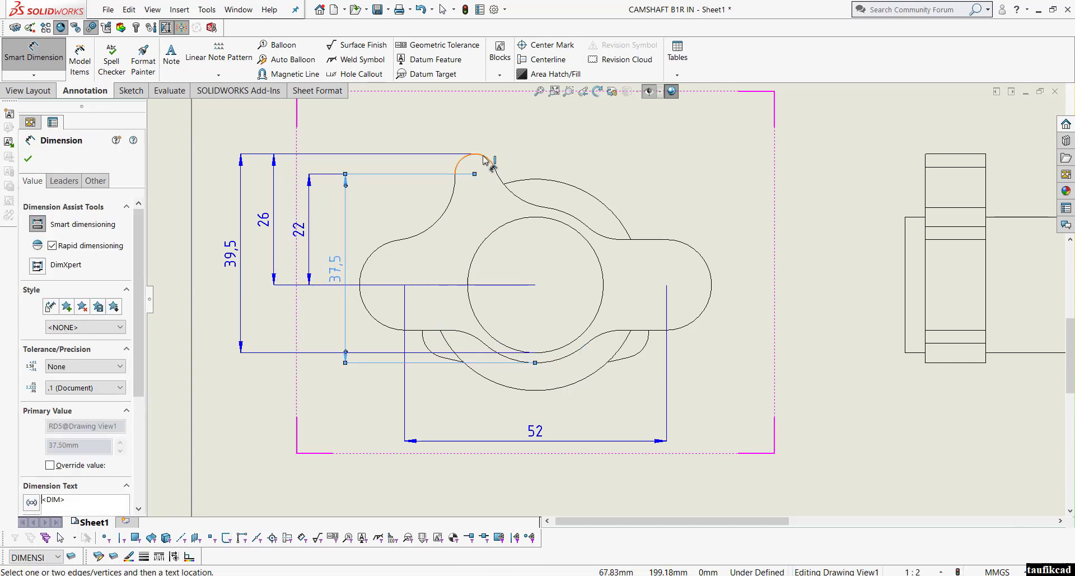
{"action": "left_click", "coordinate": [529, 390]}
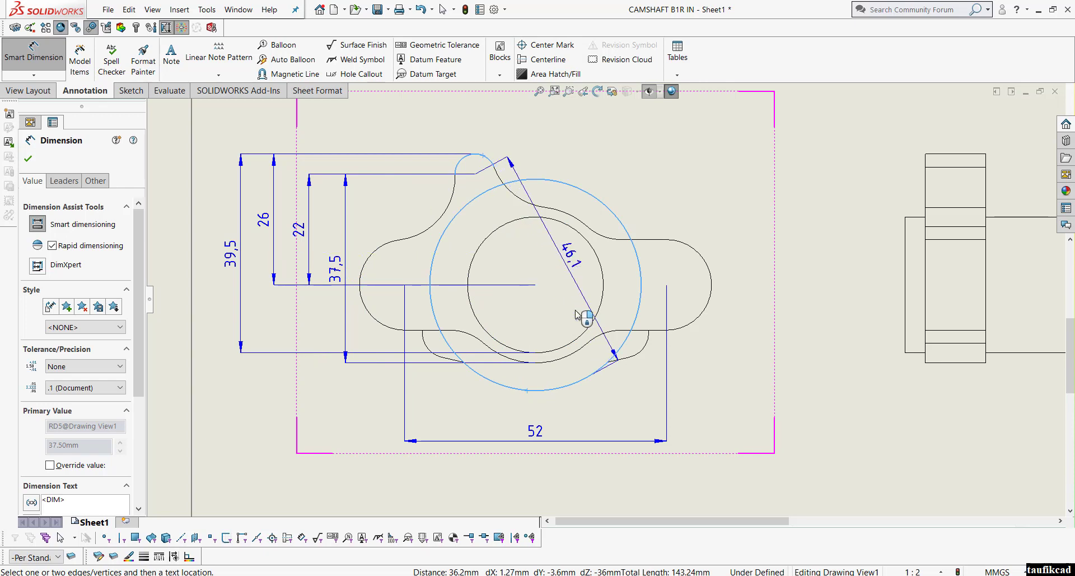
{"action": "left_click", "coordinate": [740, 370]}
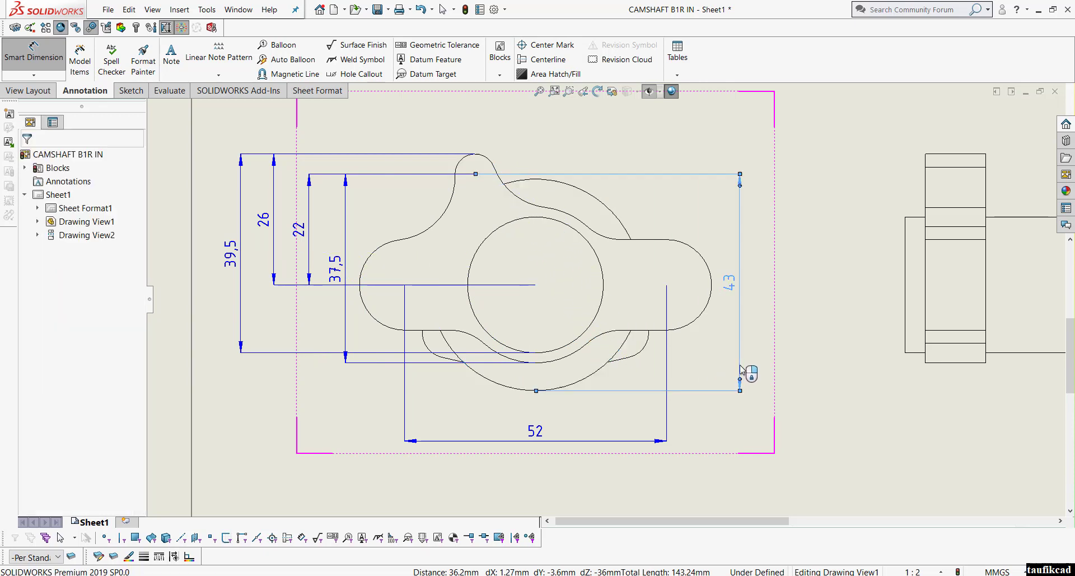
{"action": "left_click", "coordinate": [788, 397]}
{"action": "scroll", "coordinate": [789, 397], "scroll_direction": "up", "scroll_amount": 1}
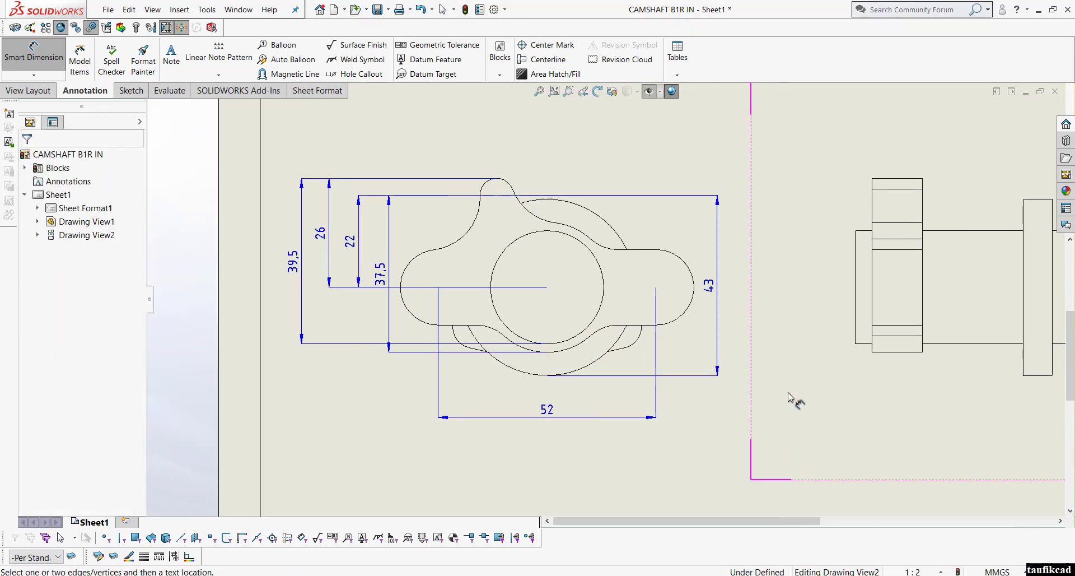
- Dimension the overall width between the outer edges of the two side lobes, placing it above the end view
{"action": "left_click", "coordinate": [403, 277]}
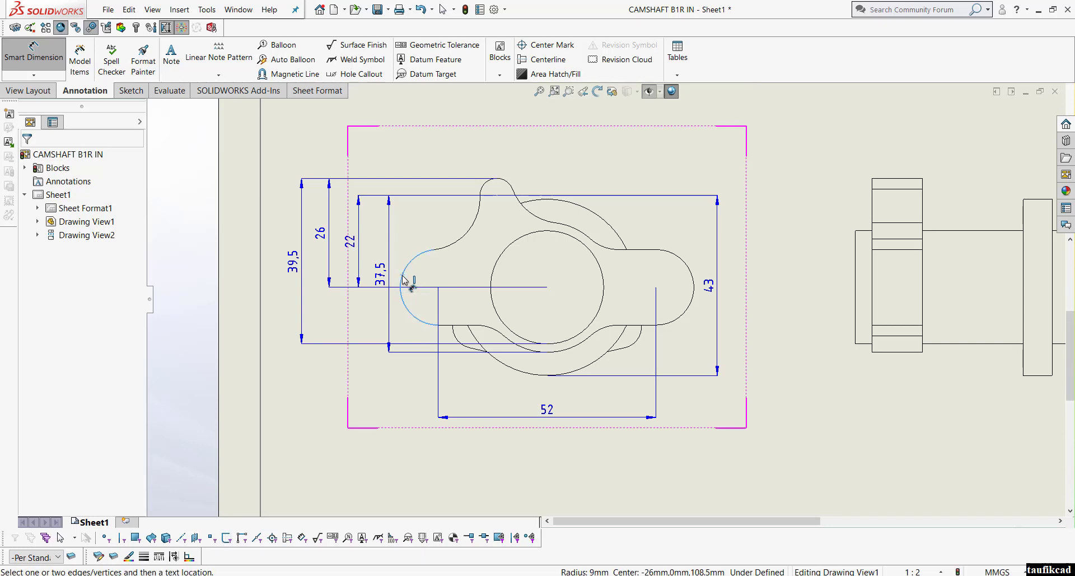
{"action": "left_click", "coordinate": [693, 276]}
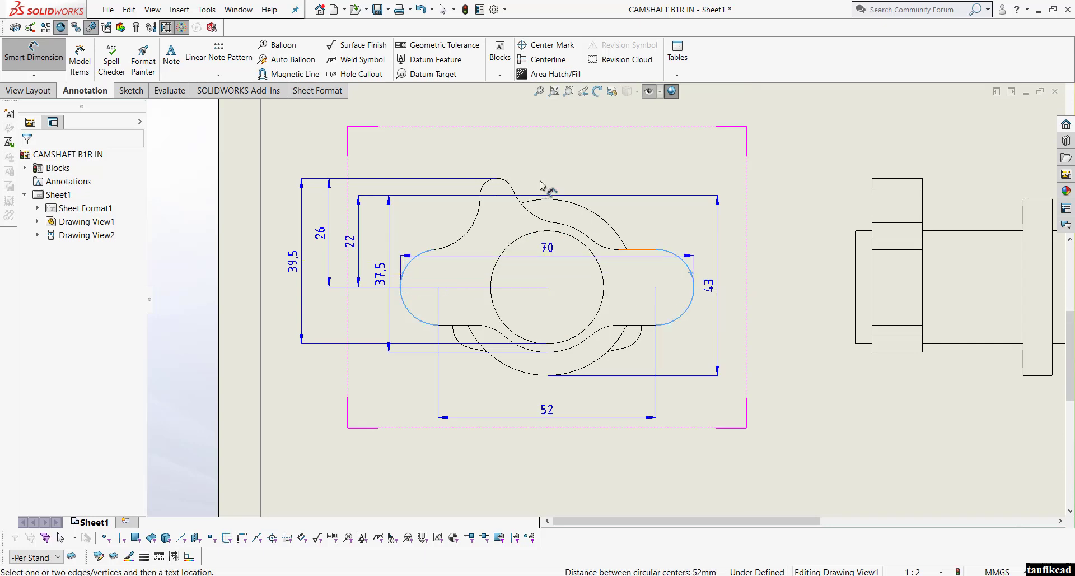
{"action": "left_click", "coordinate": [527, 138]}
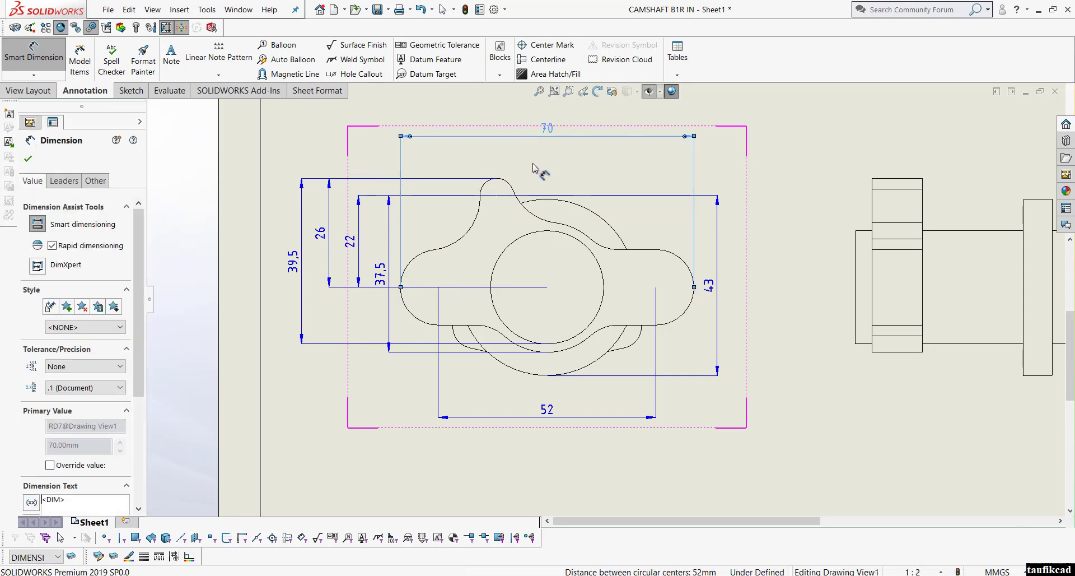
{"action": "key", "text": "Escape"}
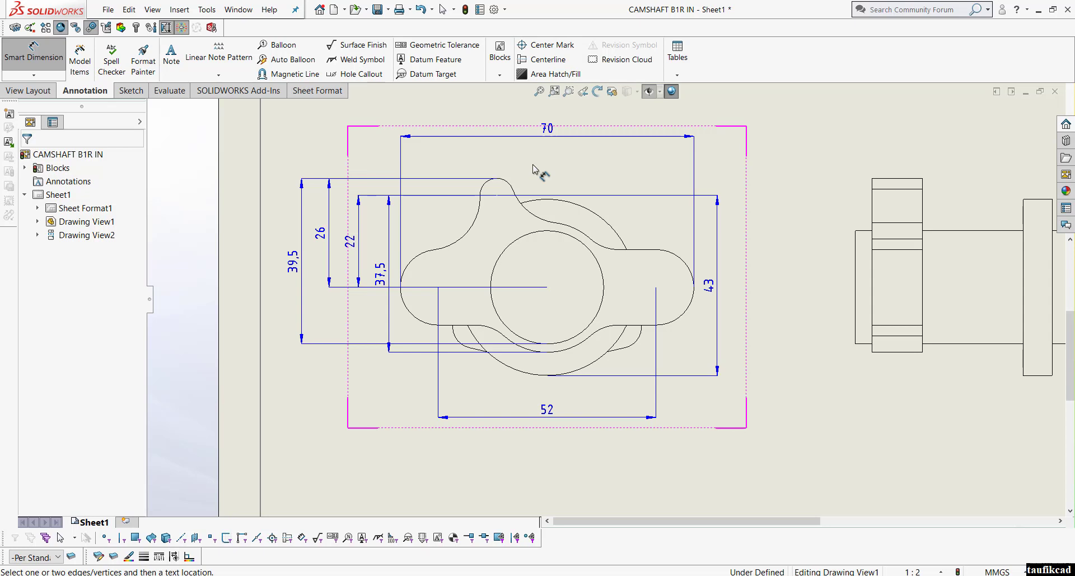
- Dimension horizontally from the upper lobe arc's center to the right side lobe's outer edge, placing it beneath the overall width dimension
{"action": "left_click", "coordinate": [502, 183]}
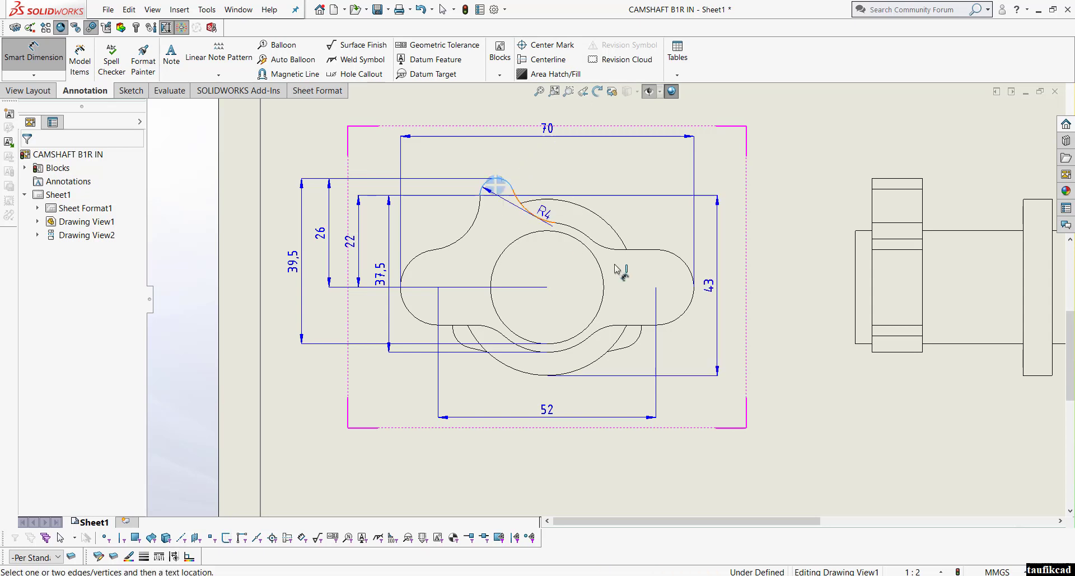
{"action": "left_click", "coordinate": [692, 302]}
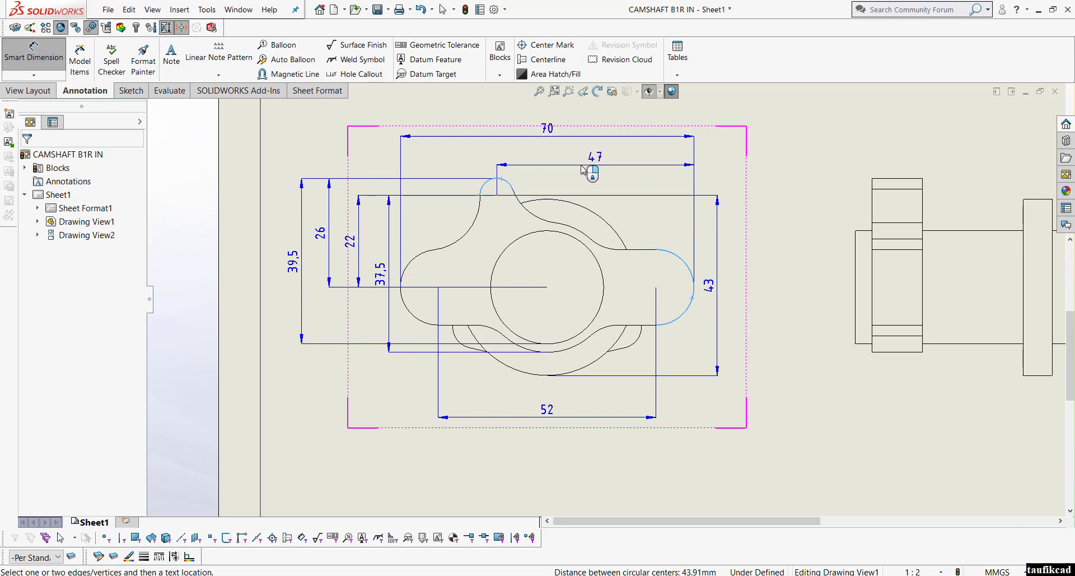
{"action": "left_click", "coordinate": [582, 166]}
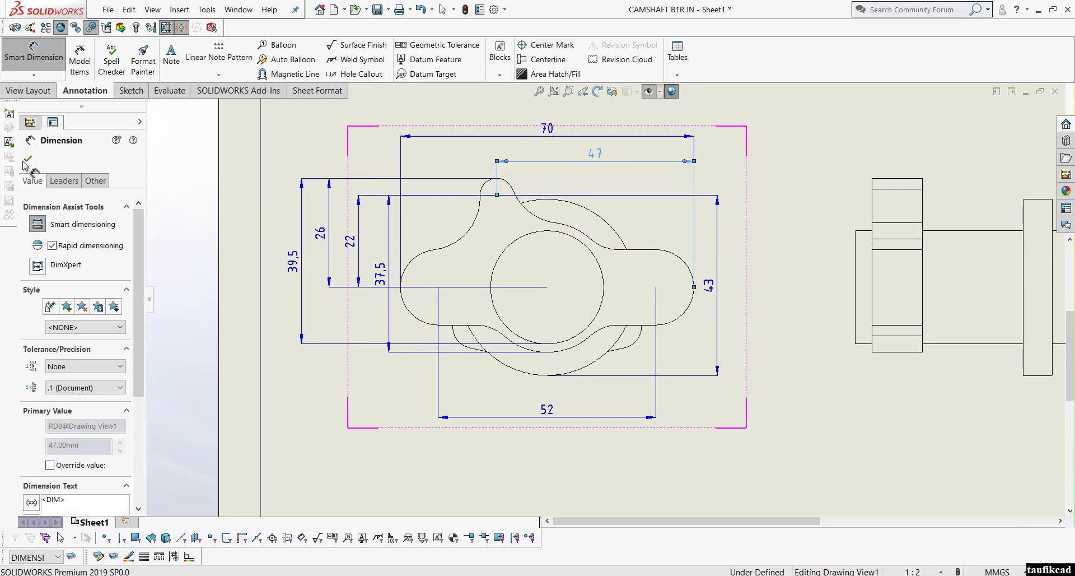
{"action": "left_click", "coordinate": [26, 160]}
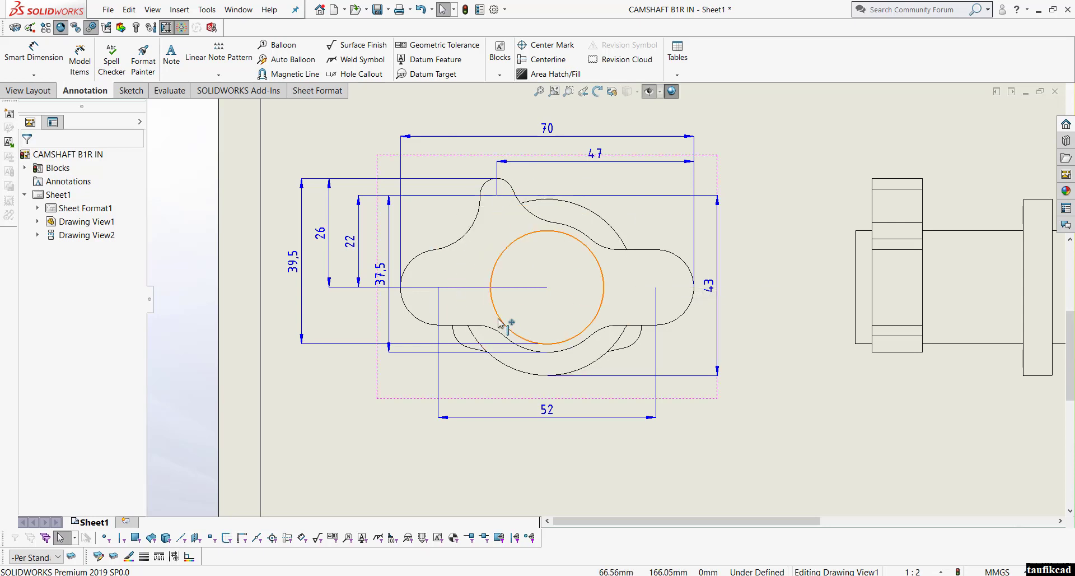
- Create a section view with a vertical cutting line between the camshaft side view's two middle lobes, and place it at the shaft's right end
{"action": "middle_click_drag", "start_coordinate": [498, 321], "coordinate": [569, 343]}
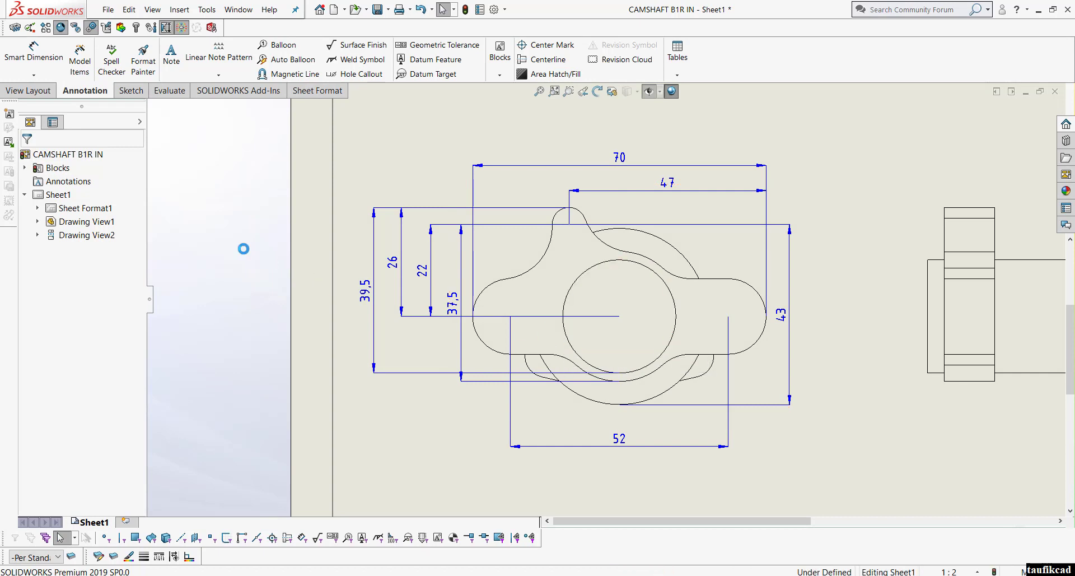
{"action": "scroll", "coordinate": [610, 300], "scroll_direction": "up", "scroll_amount": 3}
{"action": "middle_click_drag", "start_coordinate": [725, 306], "coordinate": [580, 287]}
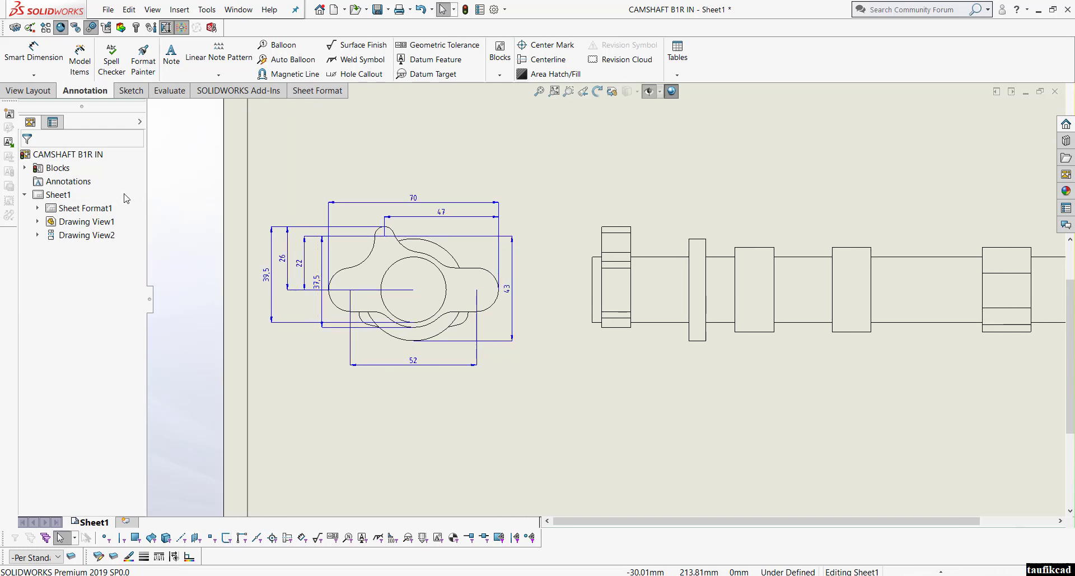
{"action": "left_click", "coordinate": [47, 94]}
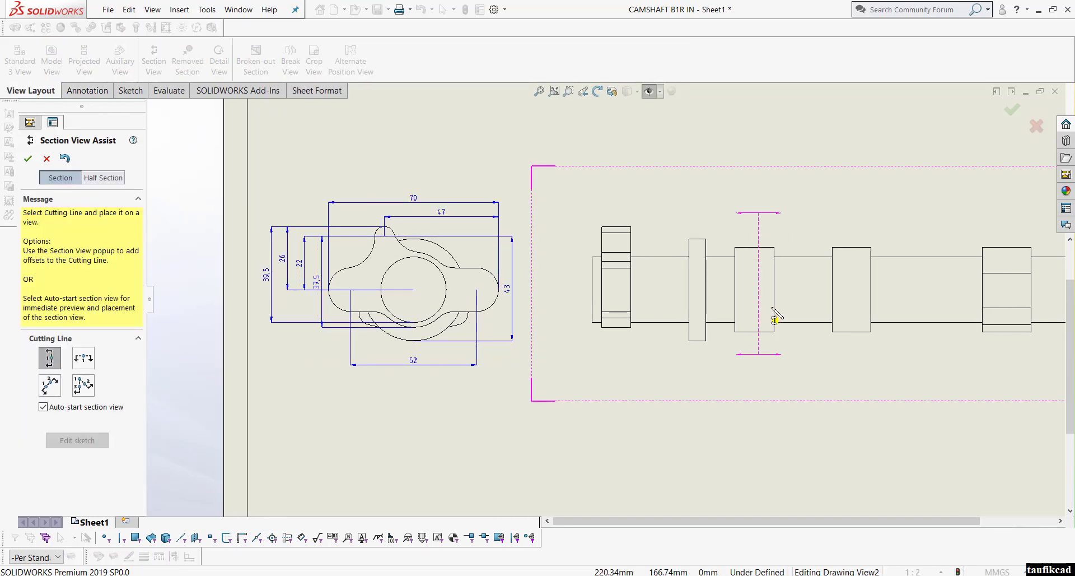
{"action": "left_click", "coordinate": [804, 313]}
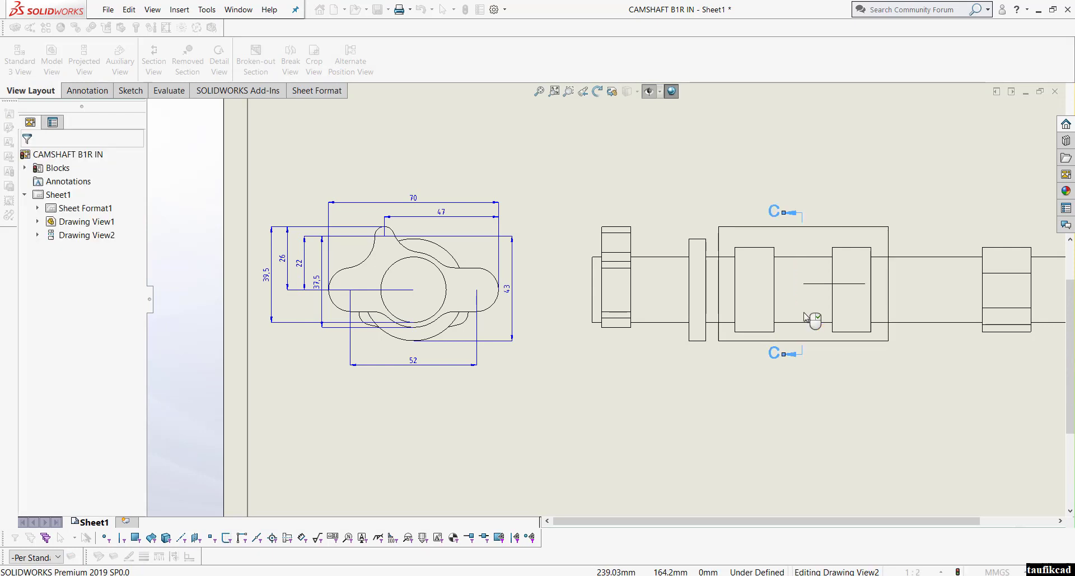
{"action": "scroll", "coordinate": [808, 314], "scroll_direction": "up", "scroll_amount": 3}
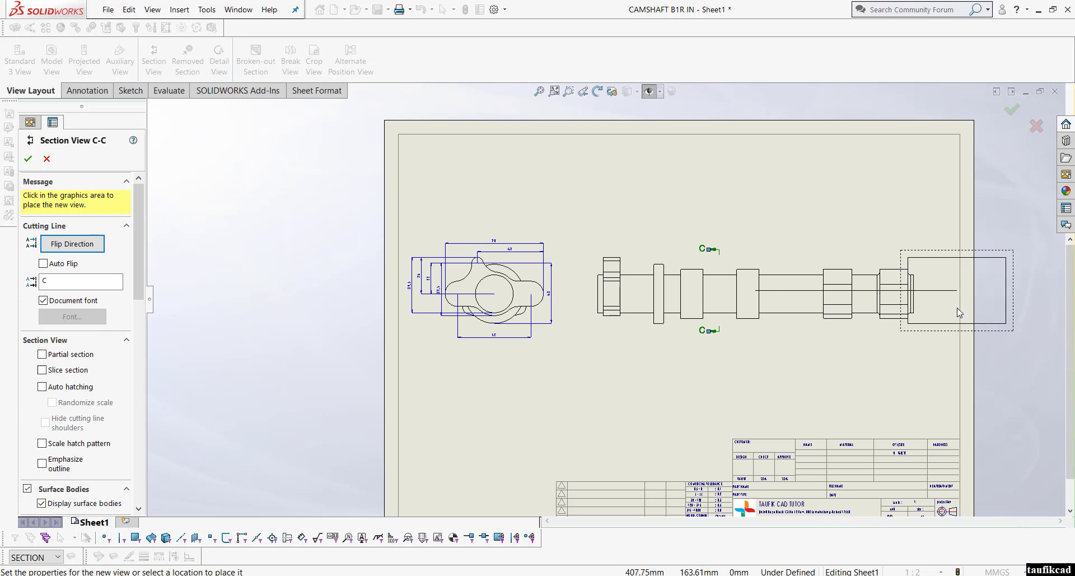
{"action": "left_click", "coordinate": [957, 307]}
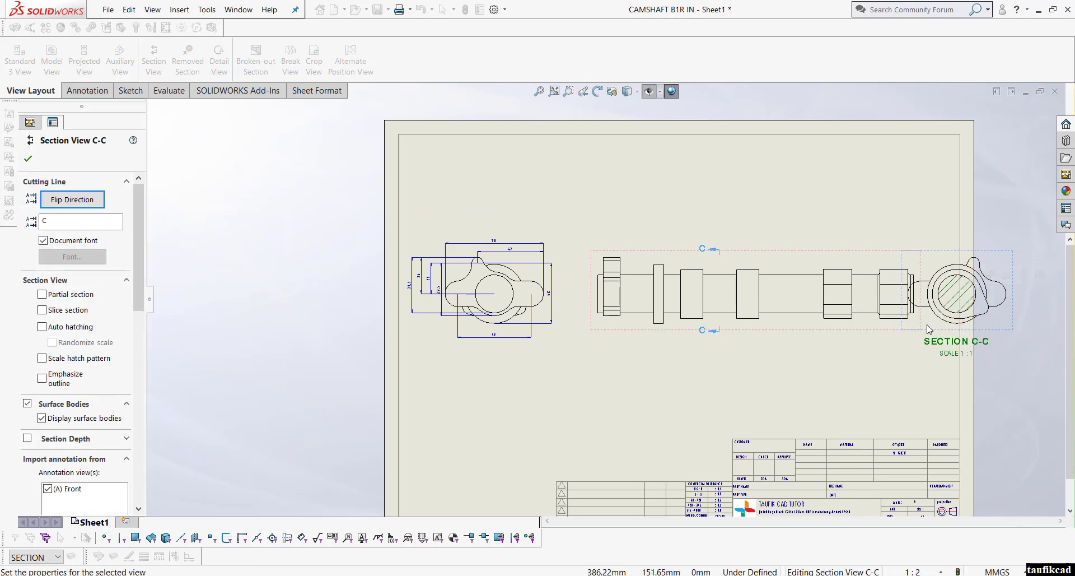
- Break the section view's alignment with its parent and move it below, between the end view and the side view
{"action": "right_click", "coordinate": [923, 305]}
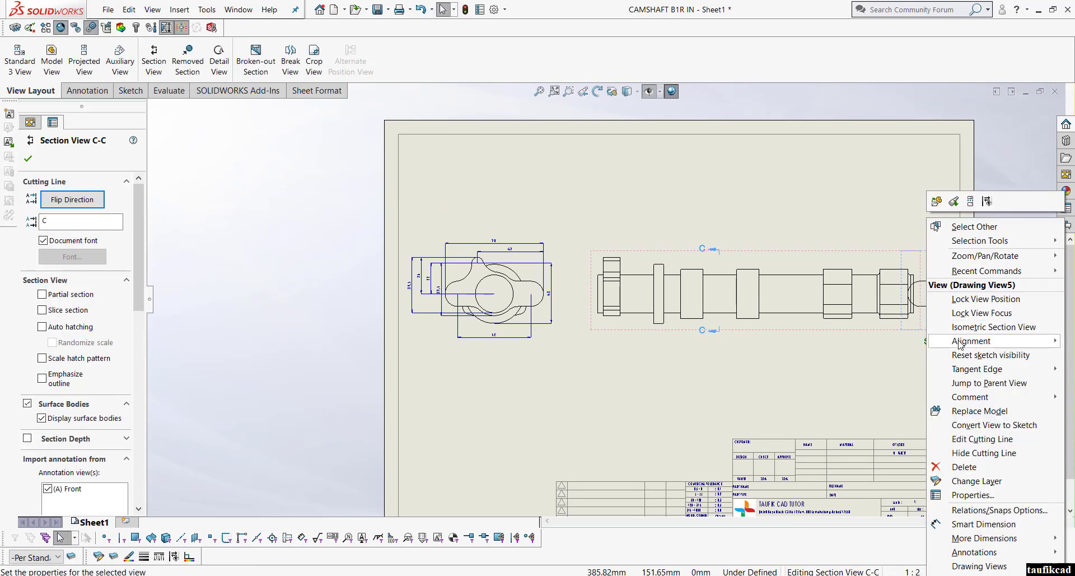
{"action": "left_click", "coordinate": [895, 345]}
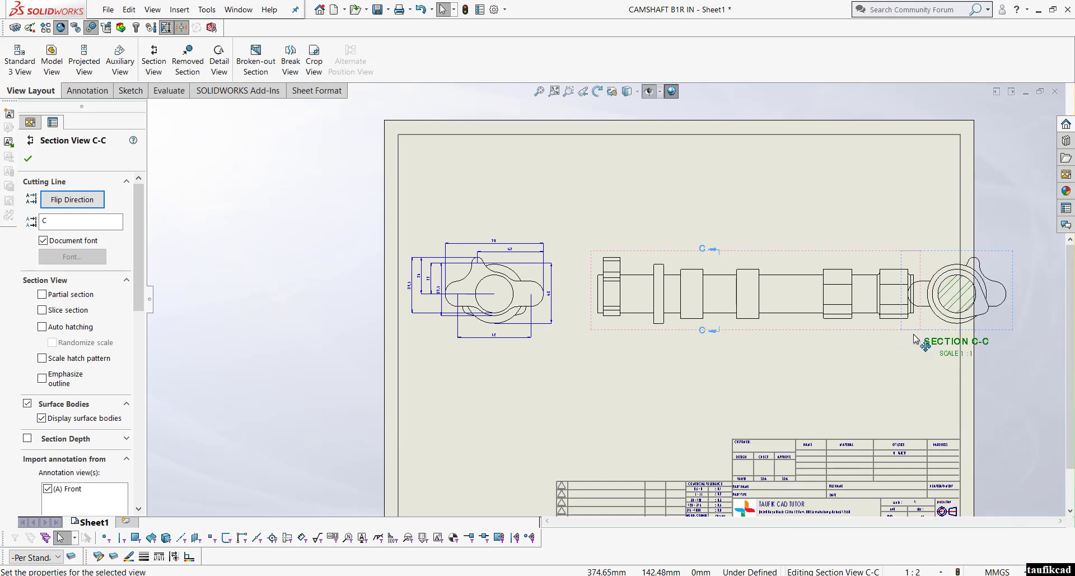
{"action": "left_click_drag", "start_coordinate": [917, 336], "coordinate": [763, 401]}
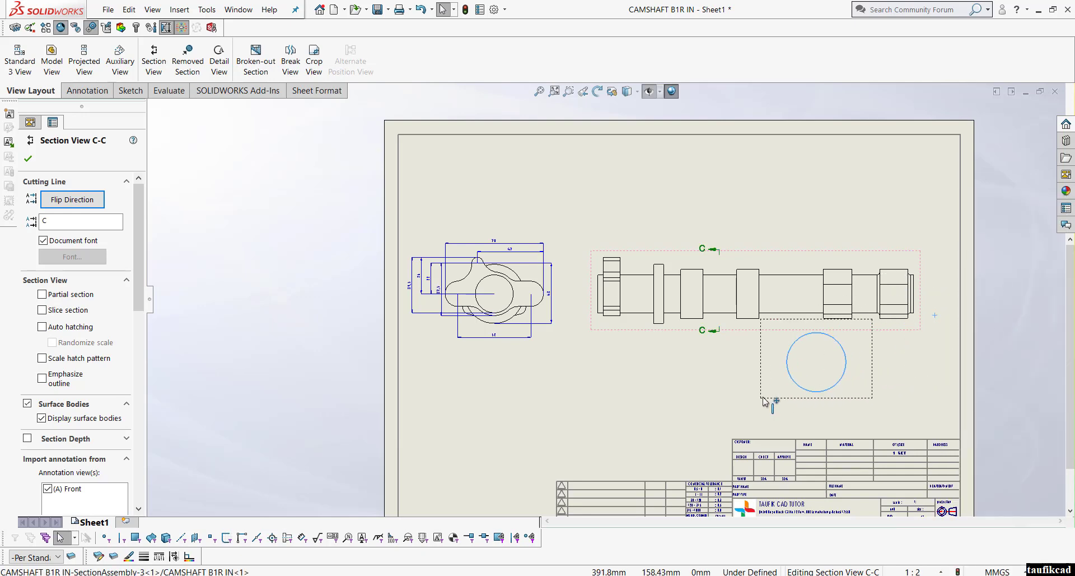
{"action": "left_click", "coordinate": [568, 430]}
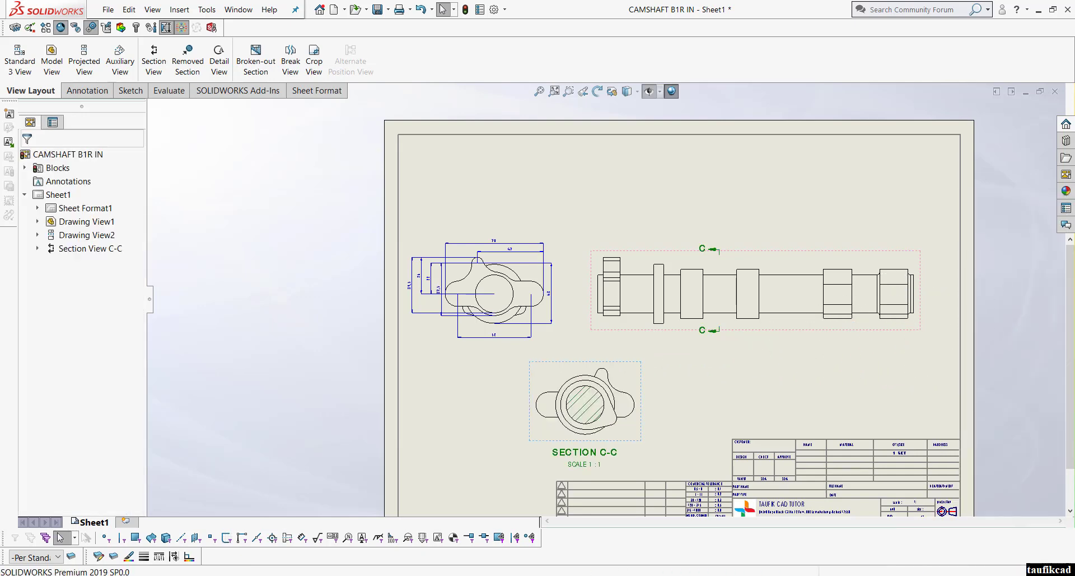
{"action": "left_click", "coordinate": [694, 406]}
{"action": "scroll", "coordinate": [579, 453], "scroll_direction": "down", "scroll_amount": 2}
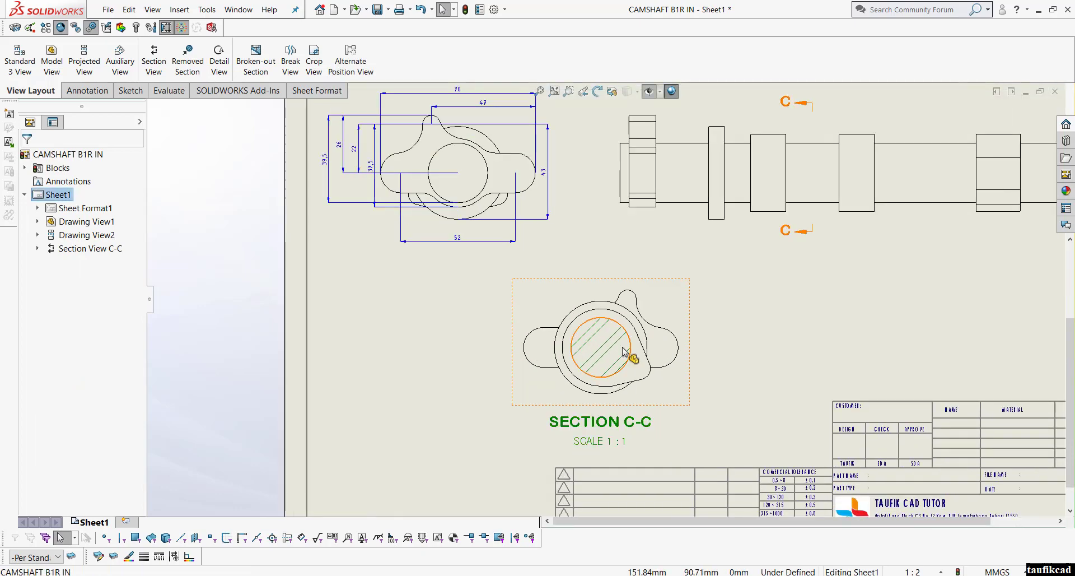
{"action": "scroll", "coordinate": [624, 352], "scroll_direction": "down", "scroll_amount": 2}
{"action": "scroll", "coordinate": [624, 351], "scroll_direction": "up", "scroll_amount": 3}
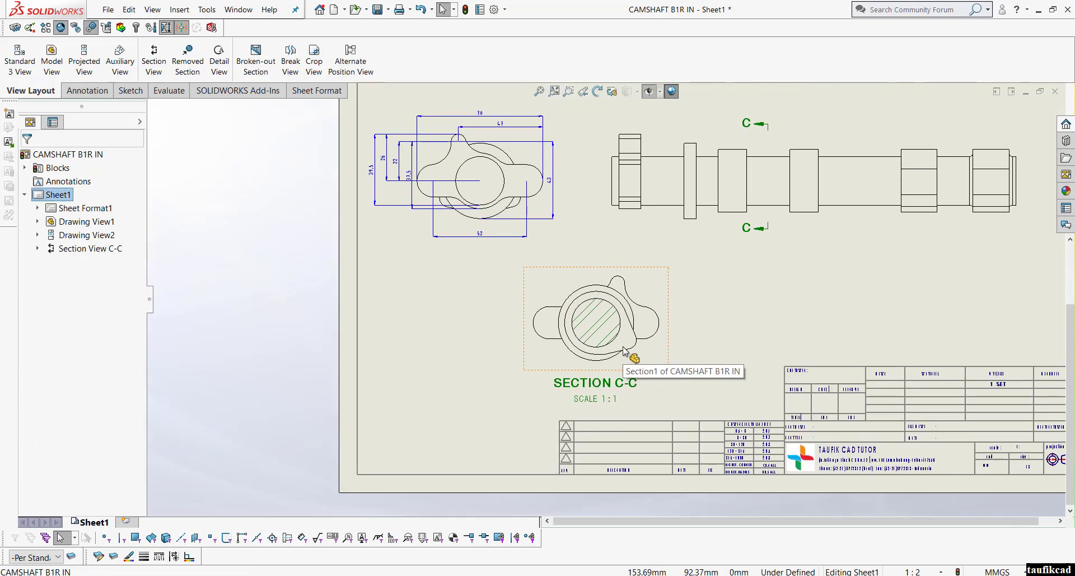
{"action": "mouse_move", "coordinate": [593, 355]}
{"action": "middle_mouse_down"}
{"action": "mouse_move", "coordinate": [592, 371]}
{"action": "mouse_move", "coordinate": [602, 331]}
{"action": "middle_mouse_up"}
- Dimension horizontally from the hatched shaft circle's center to the lower-right lobe arc's center in Section C-C, placing it above the view
{"action": "left_click", "coordinate": [75, 91]}
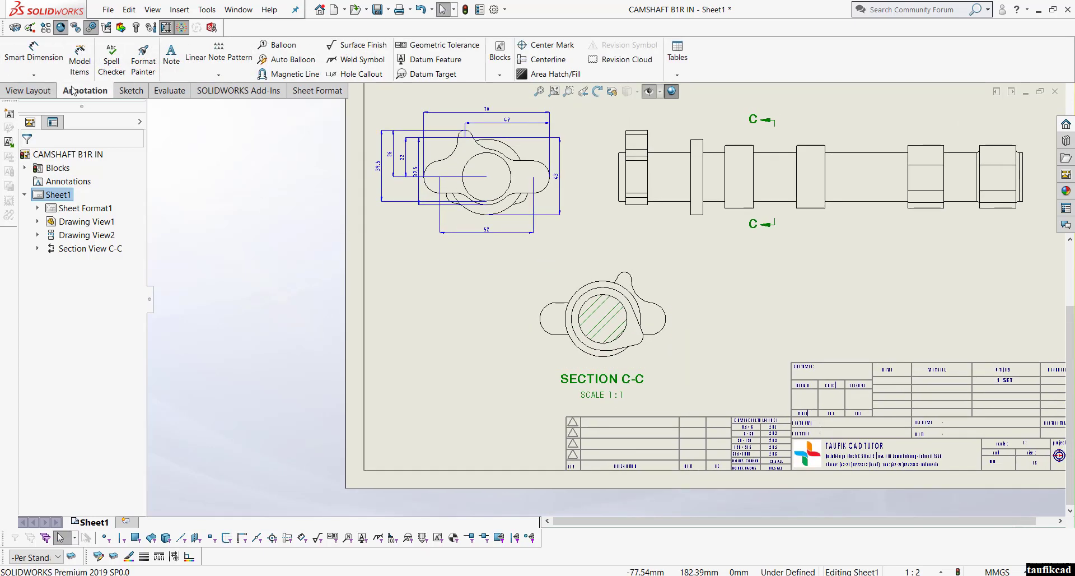
{"action": "scroll", "coordinate": [619, 359], "scroll_direction": "down", "scroll_amount": 4}
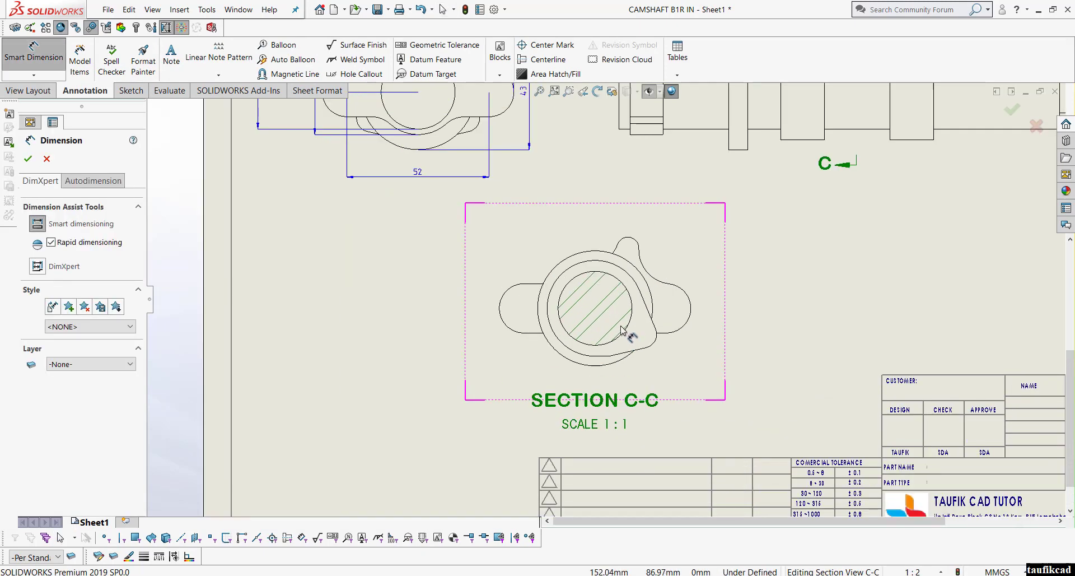
{"action": "left_click", "coordinate": [662, 344]}
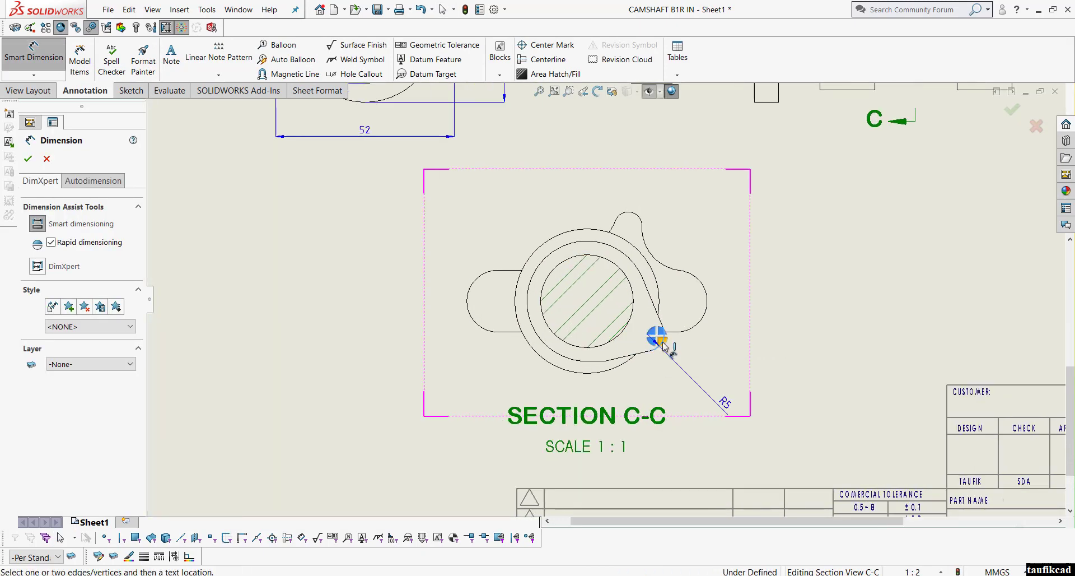
{"action": "left_click", "coordinate": [630, 315]}
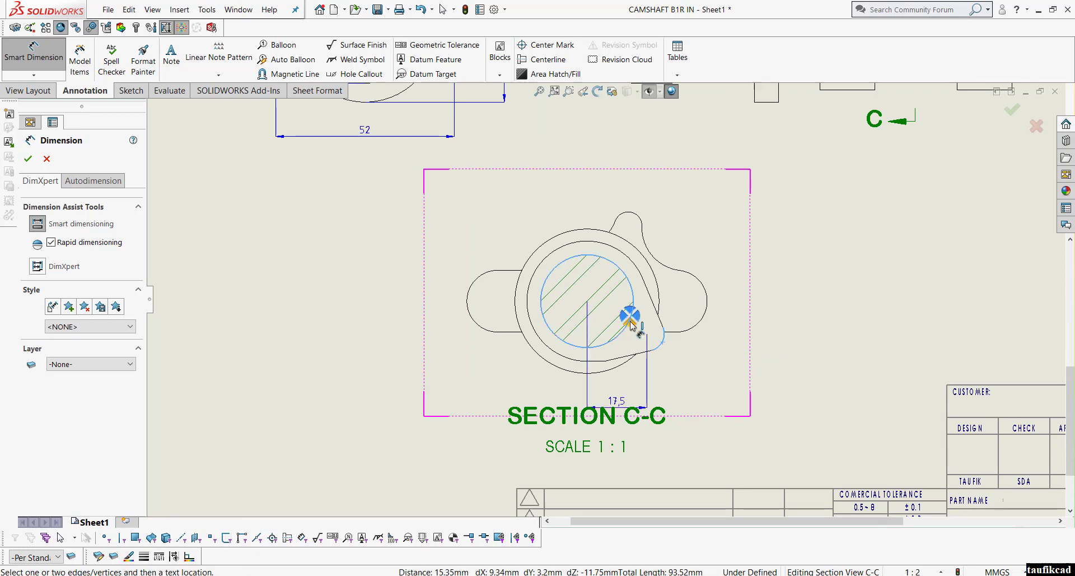
{"action": "left_click", "coordinate": [628, 308]}
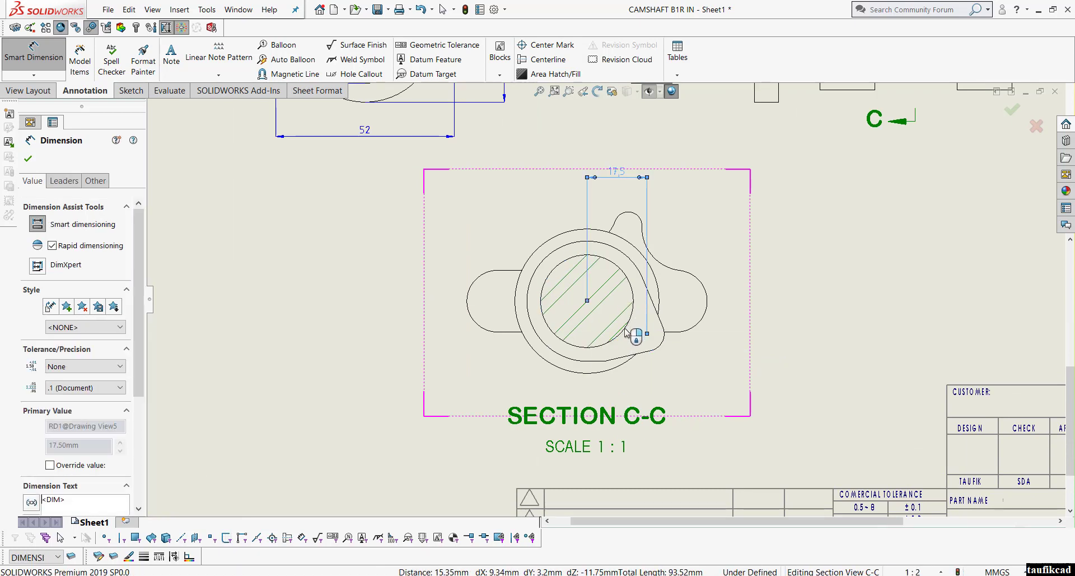
- Dimension vertically from the hatched shaft circle's center to the lower-right lobe arc's center, placing it right of Section C-C
{"action": "left_click", "coordinate": [624, 326]}
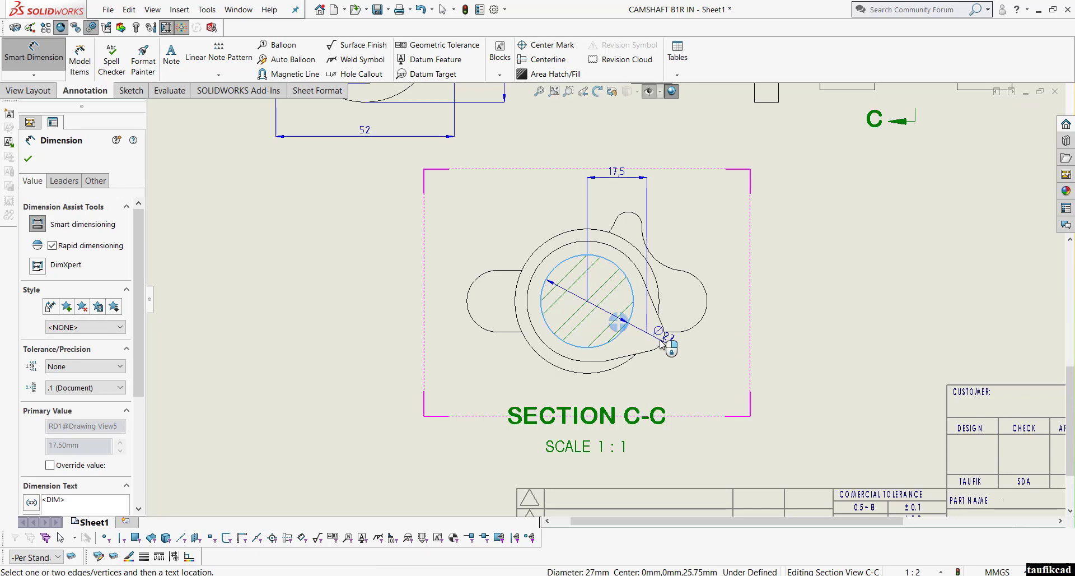
{"action": "left_click", "coordinate": [661, 335]}
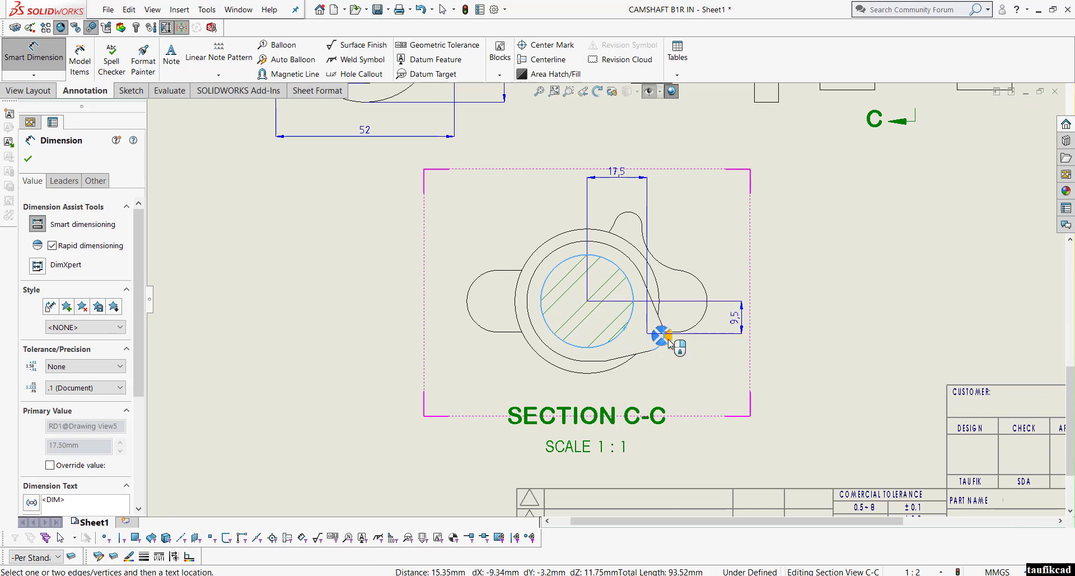
{"action": "left_click", "coordinate": [663, 336]}
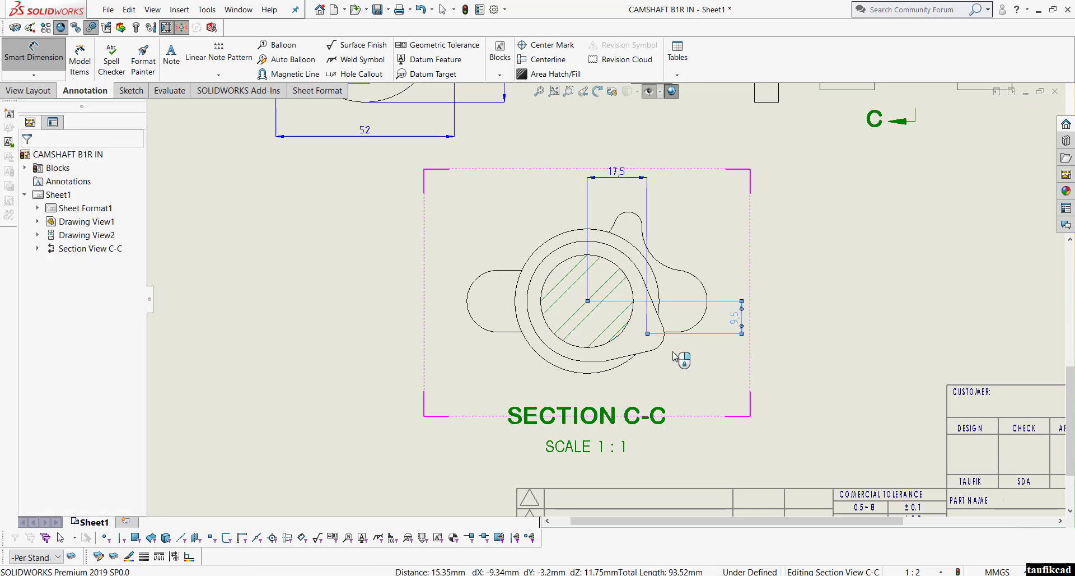
{"action": "left_click", "coordinate": [697, 386]}
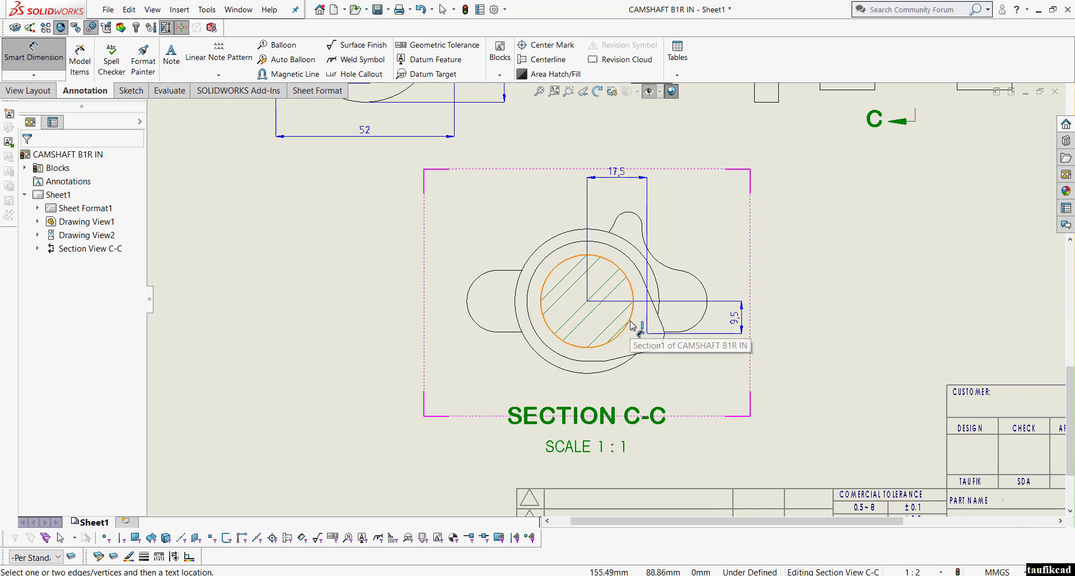
- Dimension horizontally from the shaft circle's center to the lower-right lobe arc's outer edge, placing it above the center-to-center dimension
{"action": "left_click", "coordinate": [618, 333]}
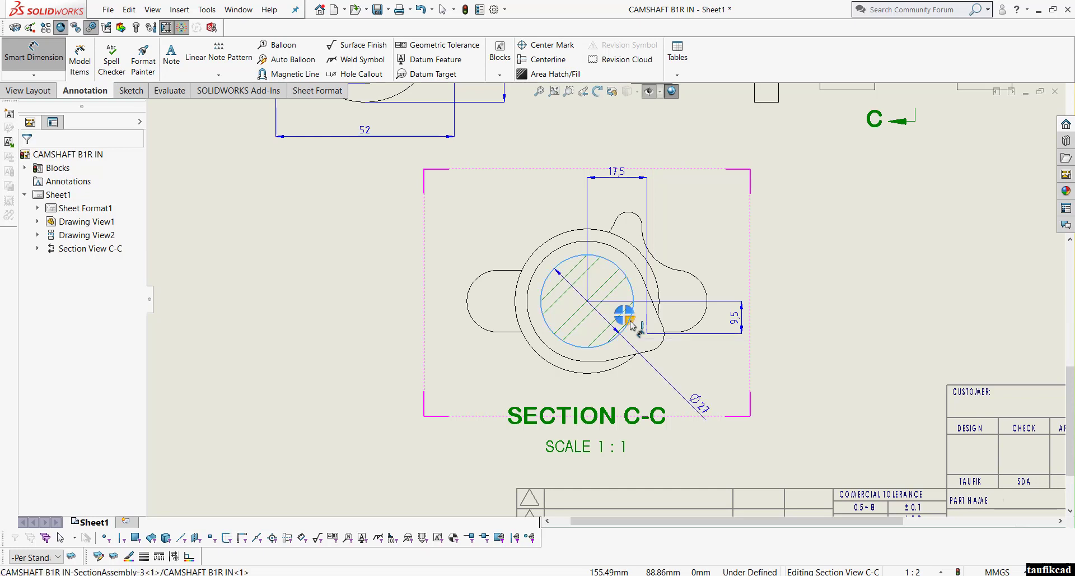
{"action": "left_click", "coordinate": [663, 342]}
{"action": "left_click", "coordinate": [623, 160]}
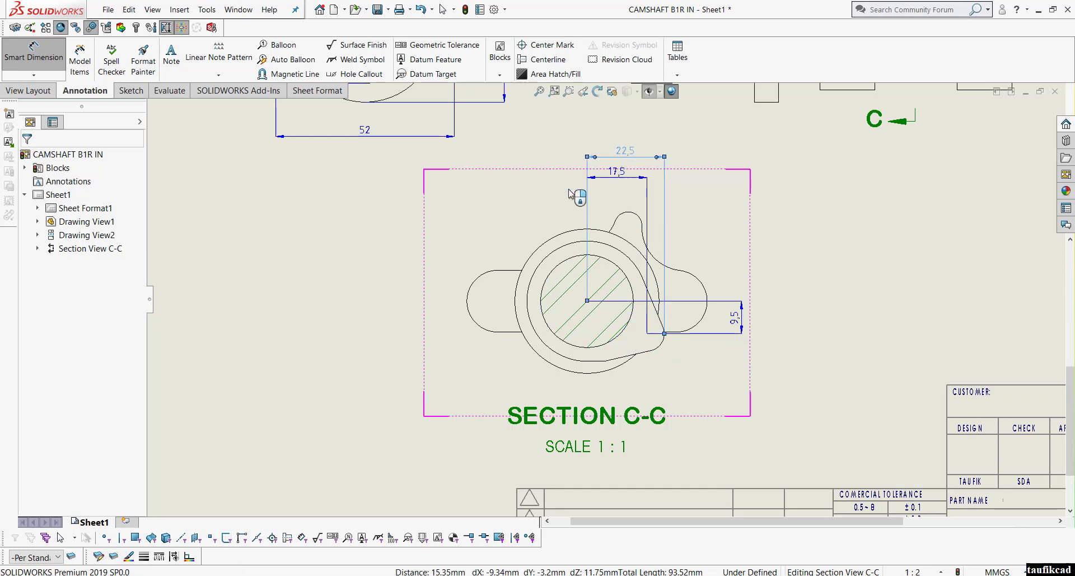
{"action": "left_click", "coordinate": [35, 161]}
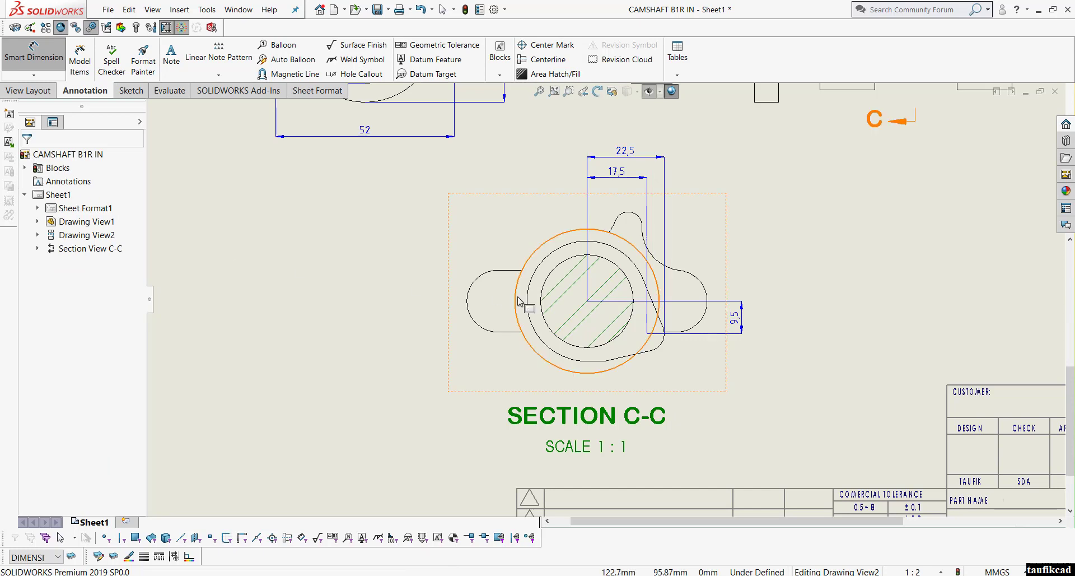
{"action": "key", "text": "Escape"}
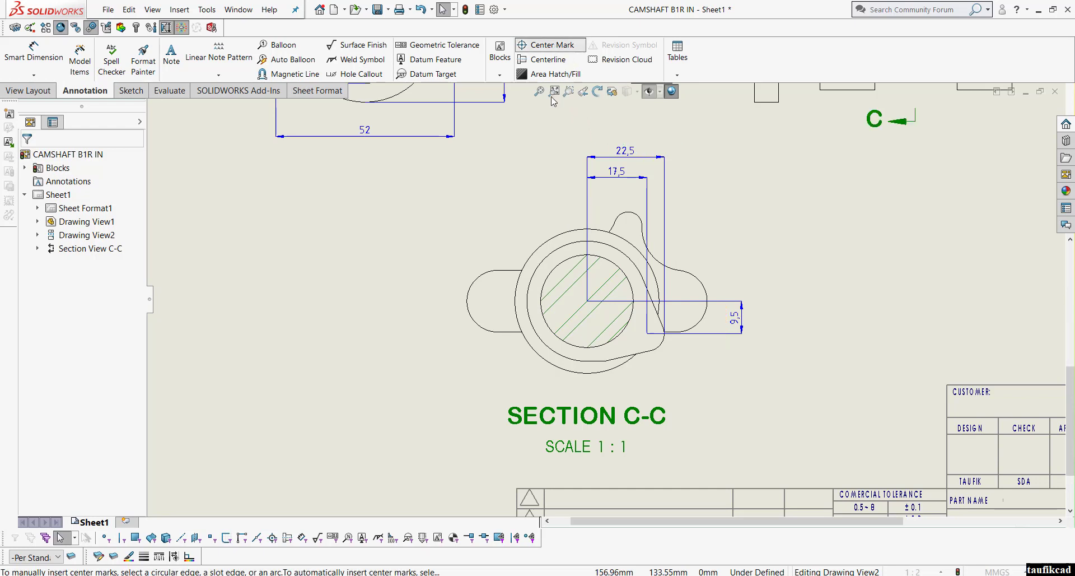
- Add a center mark to the hatched shaft circle in Section C-C
{"action": "left_click", "coordinate": [546, 45]}
{"action": "left_click", "coordinate": [610, 263]}
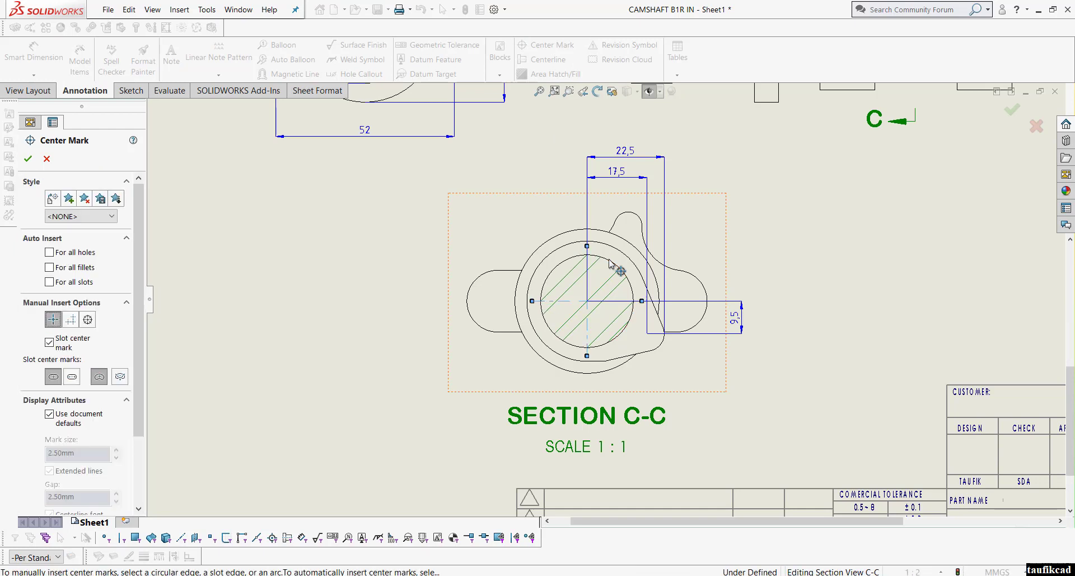
{"action": "left_click", "coordinate": [28, 159]}
- Dimension the angle between the center mark's vertical line and the lower-right lobe's slanted right flank, placing it beneath the shaft circles
{"action": "left_click", "coordinate": [33, 56]}
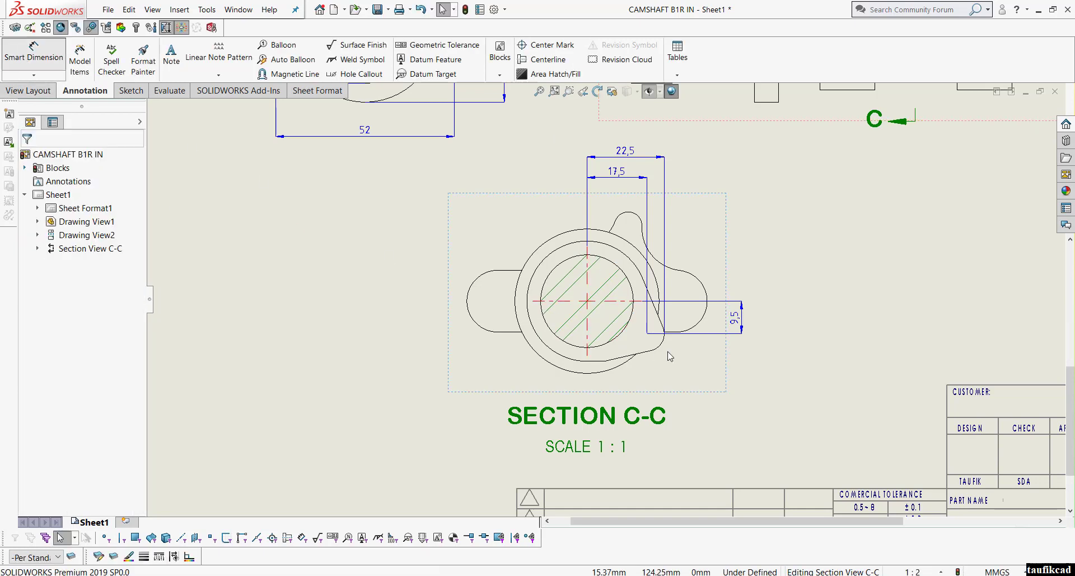
{"action": "scroll", "coordinate": [627, 322], "scroll_direction": "down", "scroll_amount": 2}
{"action": "left_click", "coordinate": [581, 274]}
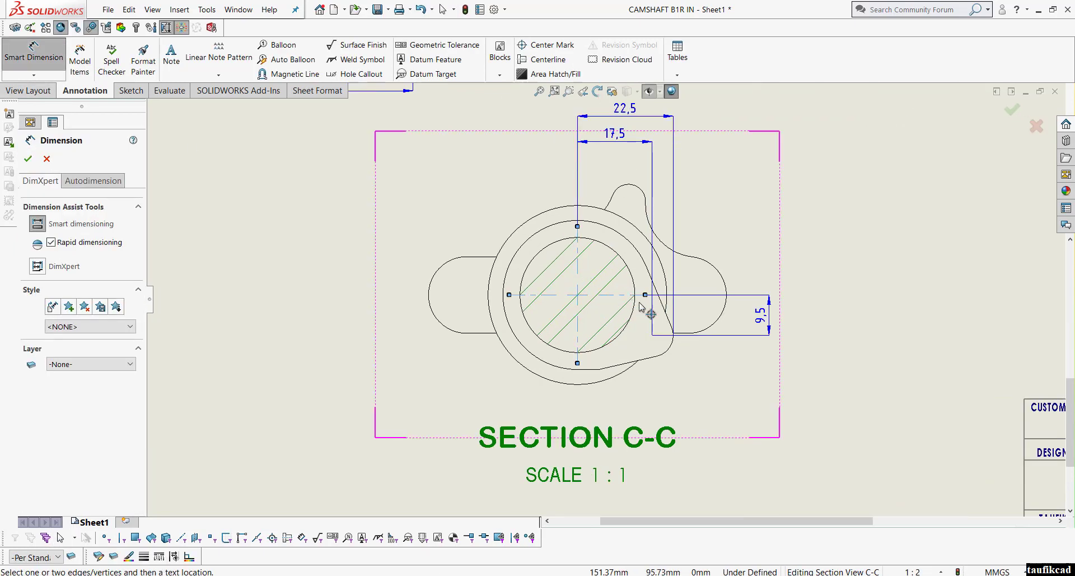
{"action": "left_click", "coordinate": [664, 317]}
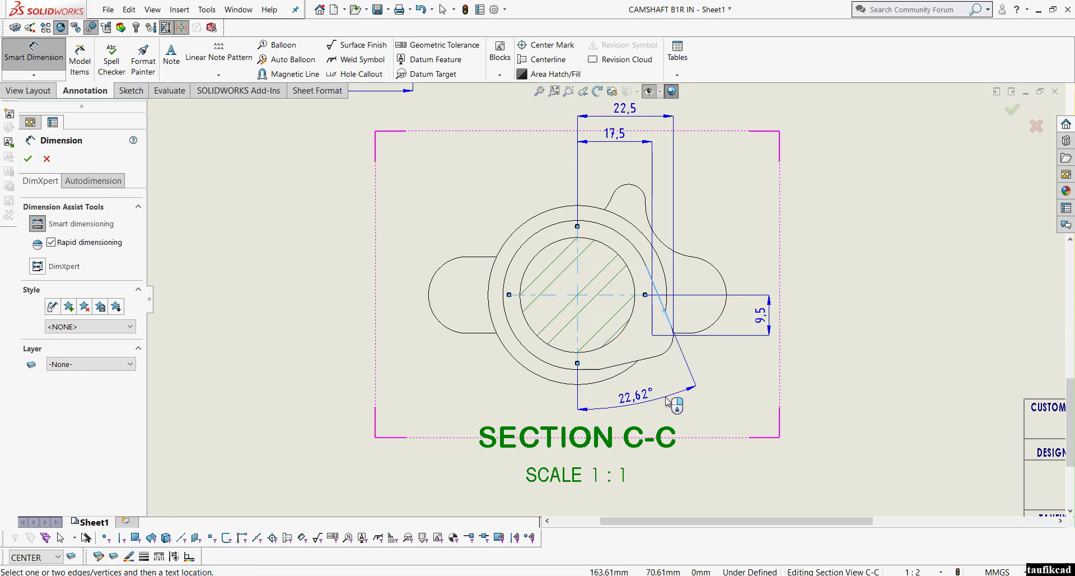
{"action": "left_click", "coordinate": [667, 400]}
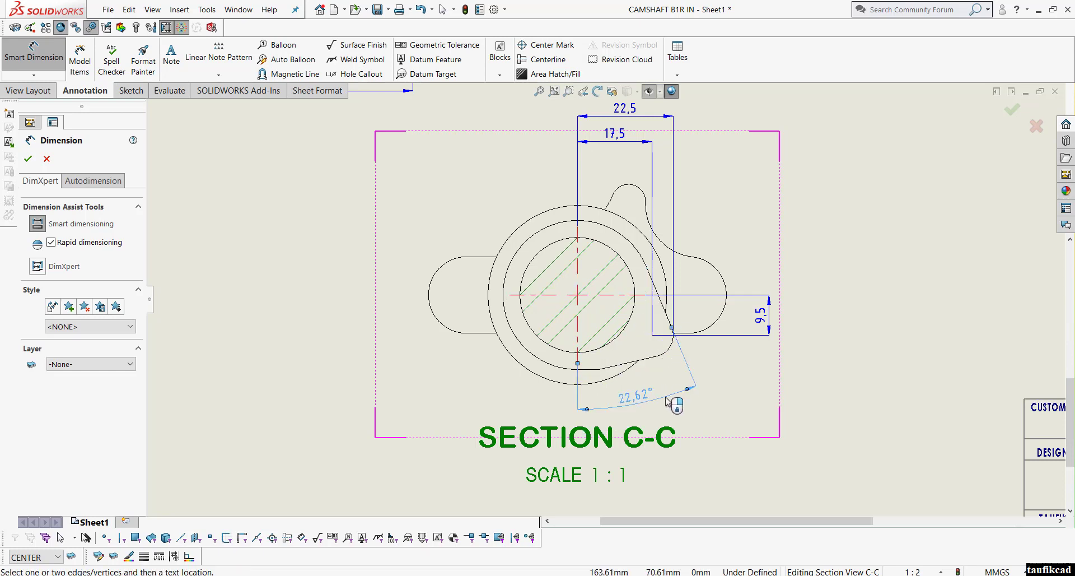
{"action": "left_click", "coordinate": [28, 159]}
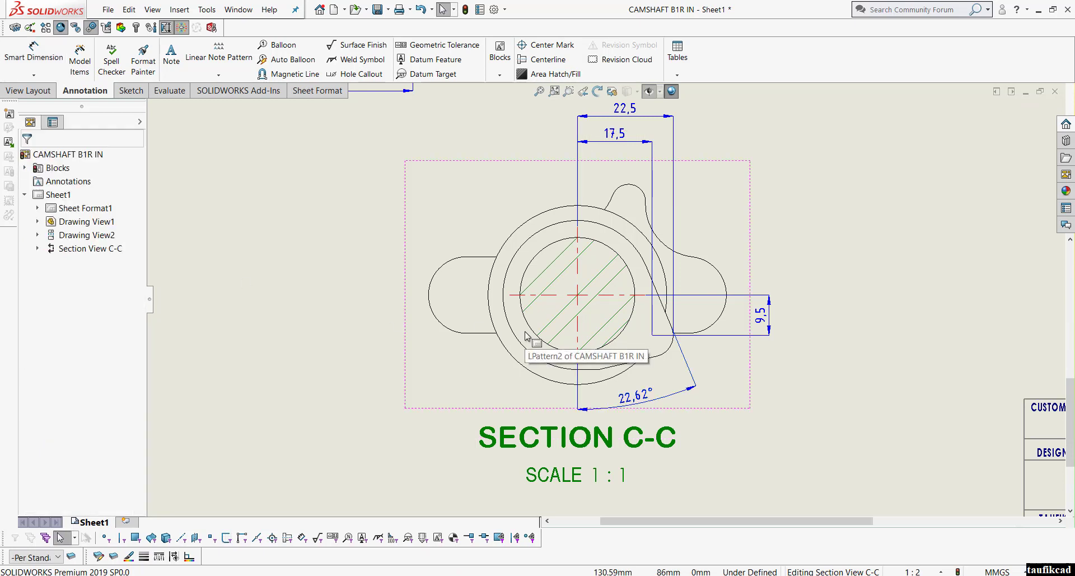
- Add center marks to both side lobe arcs, the upper lobe arc and the shaft circle in the end view
{"action": "scroll", "coordinate": [525, 335], "scroll_direction": "up", "scroll_amount": 3}
{"action": "middle_click_drag", "start_coordinate": [445, 278], "coordinate": [432, 397]}
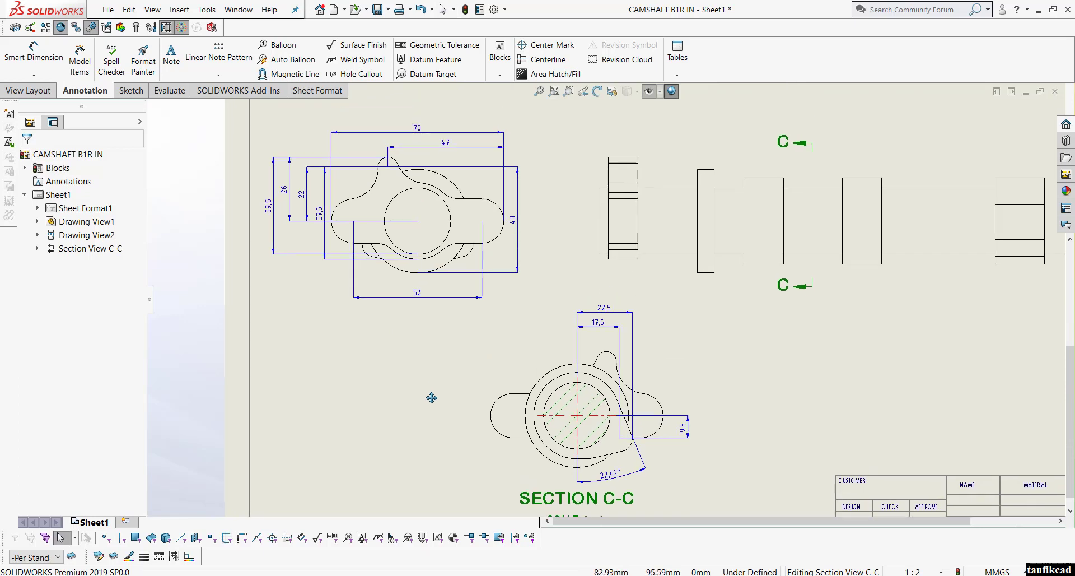
{"action": "left_click", "coordinate": [551, 45]}
{"action": "left_click", "coordinate": [500, 213]}
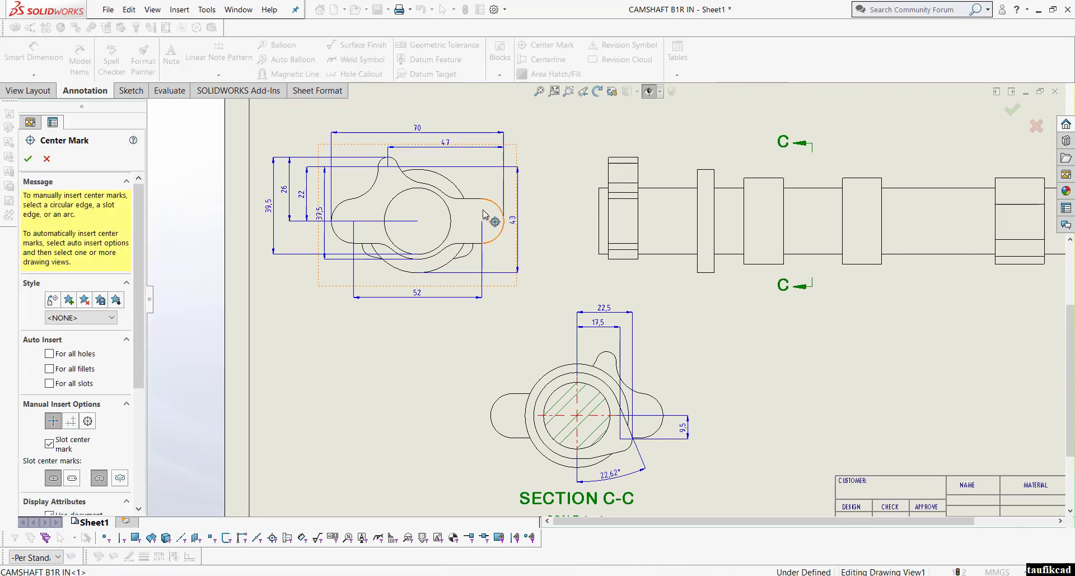
{"action": "left_click", "coordinate": [336, 214]}
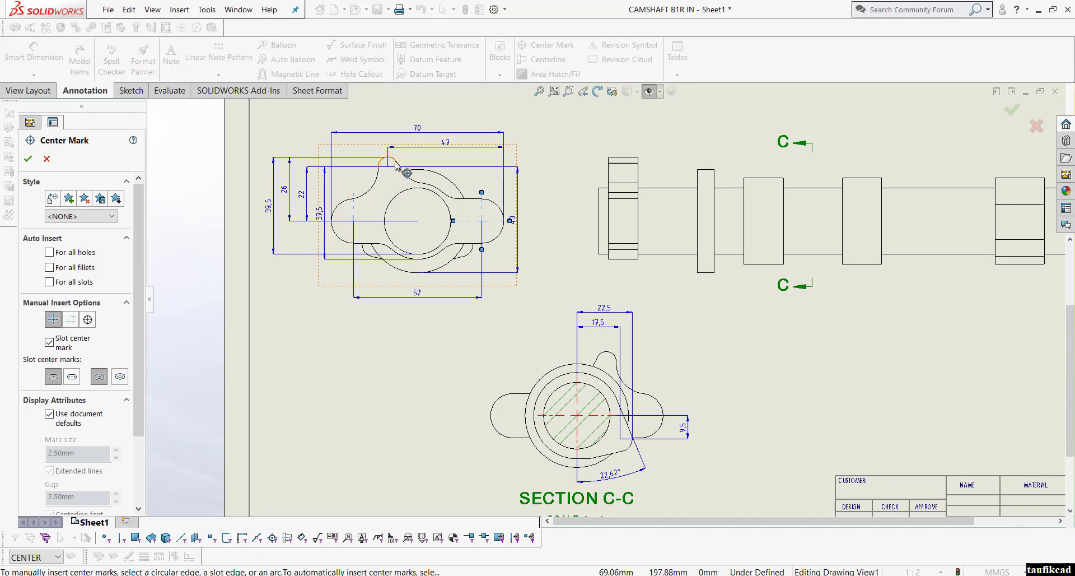
{"action": "left_click", "coordinate": [396, 165]}
{"action": "left_click", "coordinate": [28, 159]}
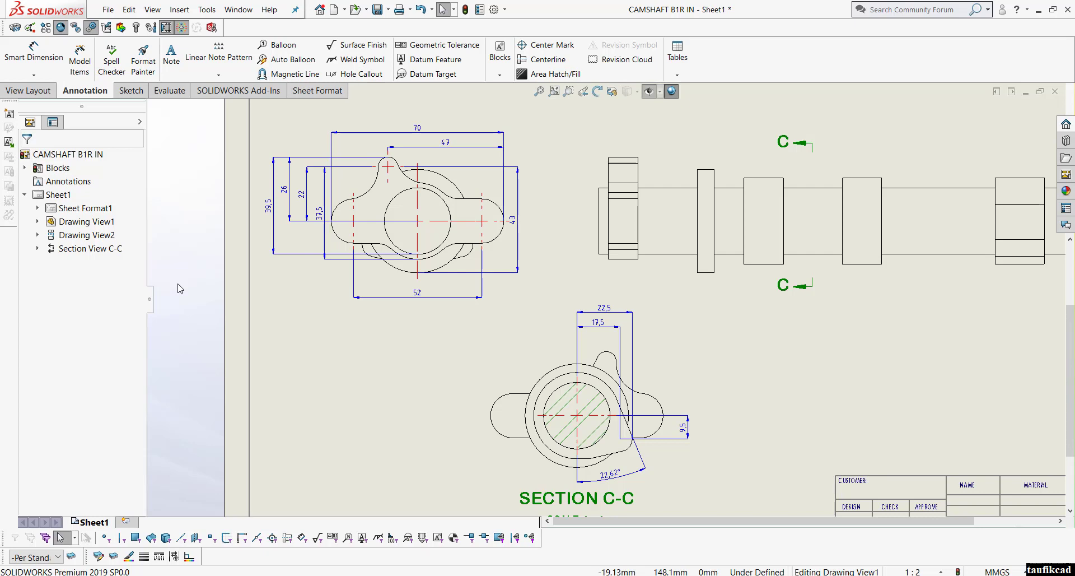
- Create a section view with a vertical cutting line just right of the side view's second middle lobe, placing it unaligned beside Section C-C
{"action": "key", "text": "f"}
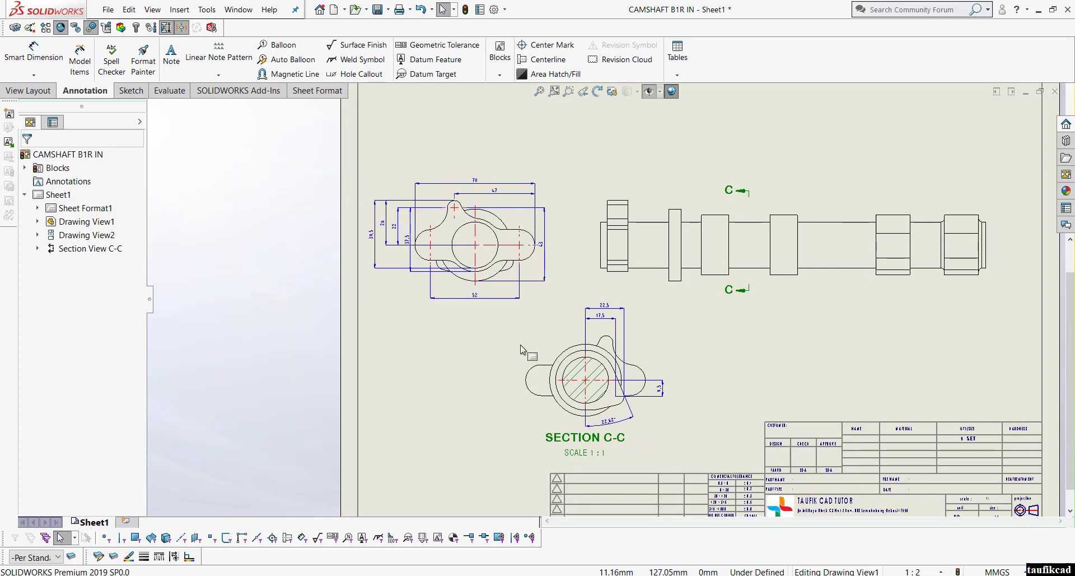
{"action": "left_click", "coordinate": [490, 335]}
{"action": "key", "text": "Escape"}
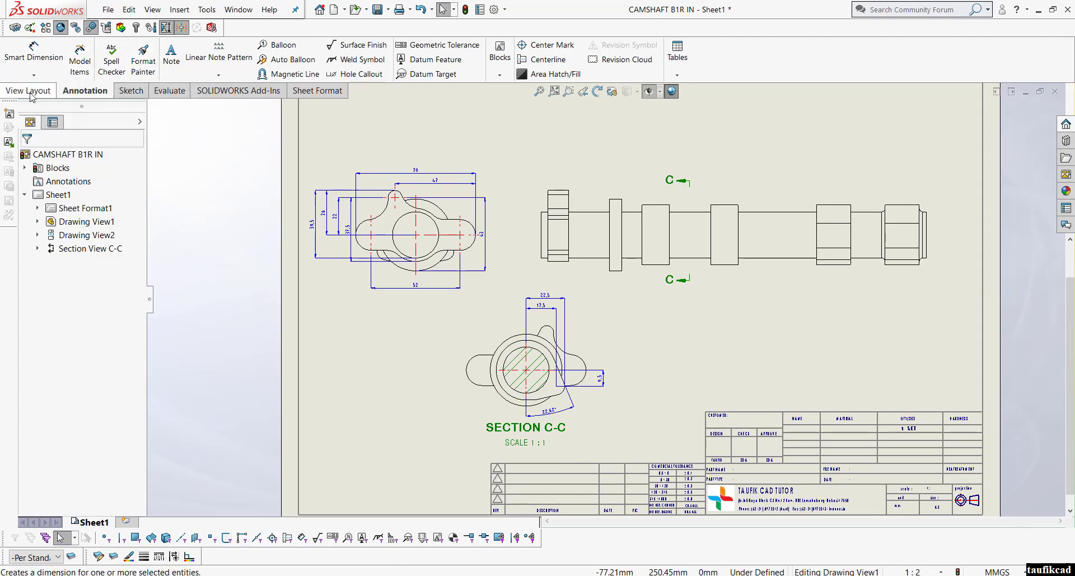
{"action": "left_click", "coordinate": [58, 91]}
{"action": "left_click", "coordinate": [153, 59]}
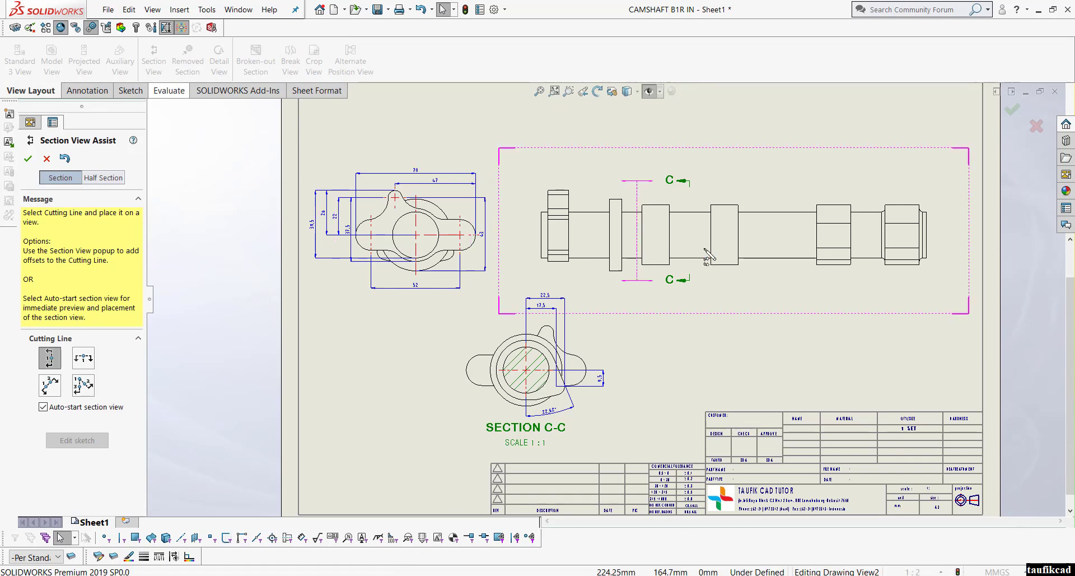
{"action": "left_click", "coordinate": [775, 251]}
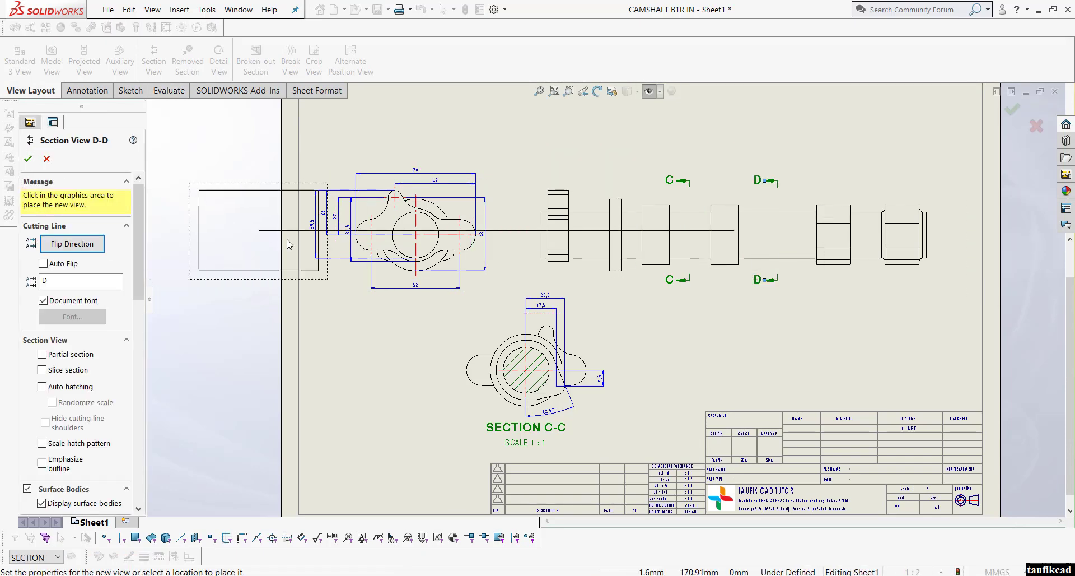
{"action": "scroll", "coordinate": [606, 299], "scroll_direction": "up", "scroll_amount": 2}
{"action": "key", "text": "ctrl"}
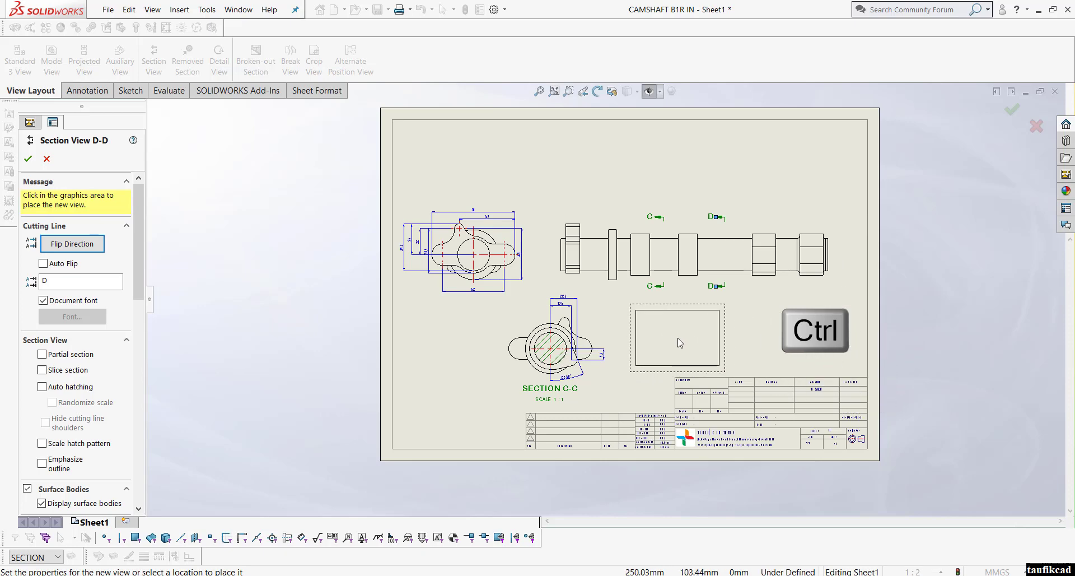
{"action": "left_click", "coordinate": [680, 342]}
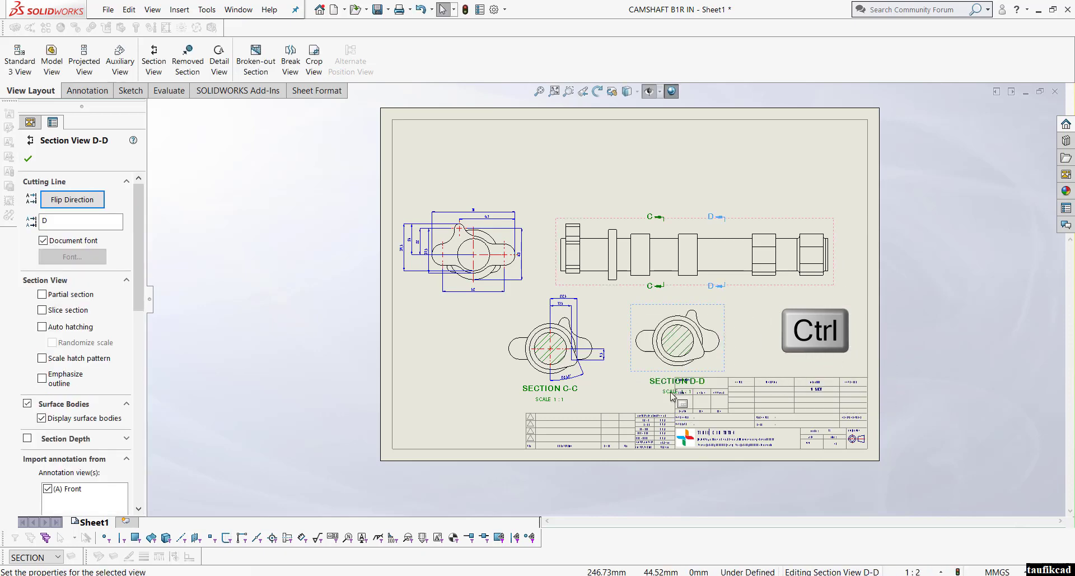
- Nudge Section C-C slightly upward and align Section D-D with it horizontally by center
{"action": "scroll", "coordinate": [662, 374], "scroll_direction": "down", "scroll_amount": 3}
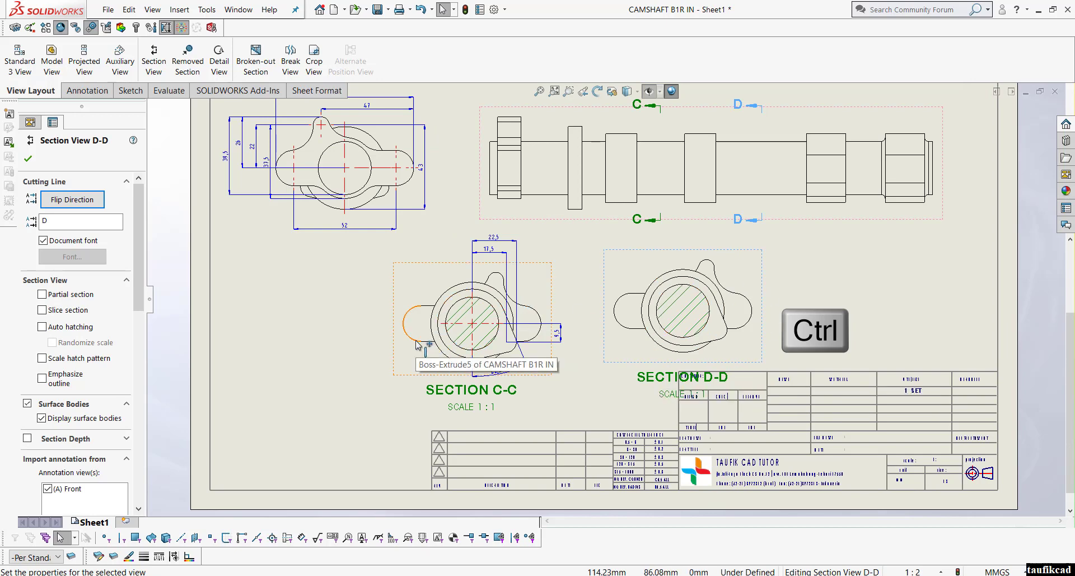
{"action": "left_click_drag", "start_coordinate": [416, 340], "coordinate": [412, 335]}
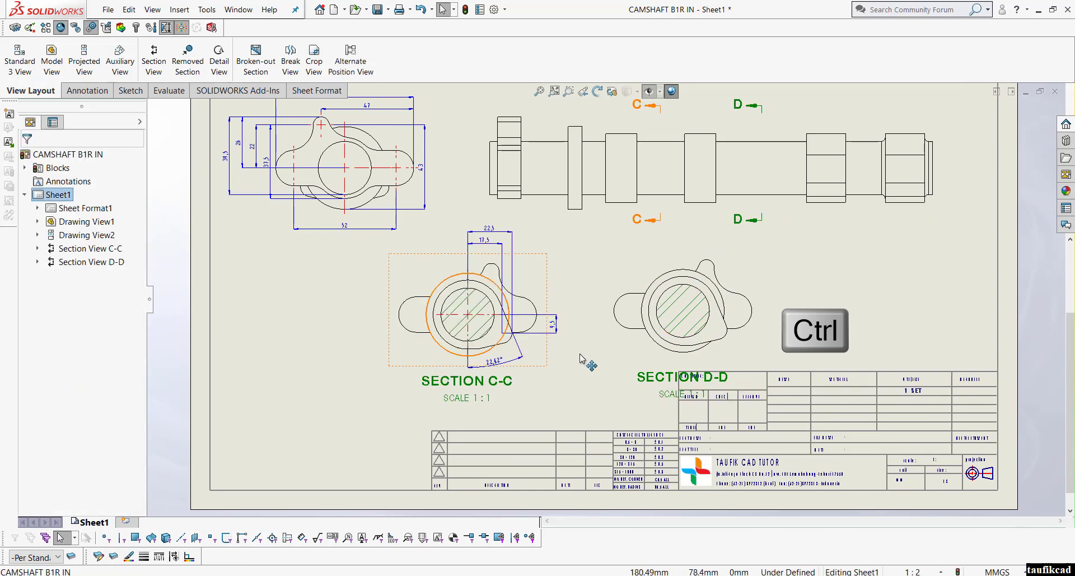
{"action": "left_click", "coordinate": [618, 340]}
{"action": "right_click", "coordinate": [619, 340]}
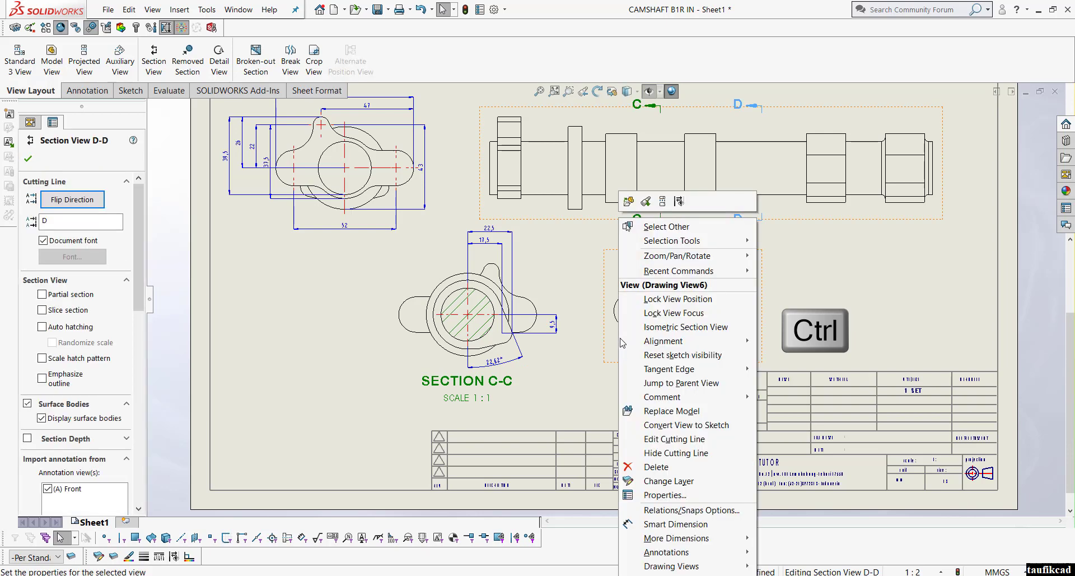
{"action": "mouse_move", "coordinate": [651, 343]}
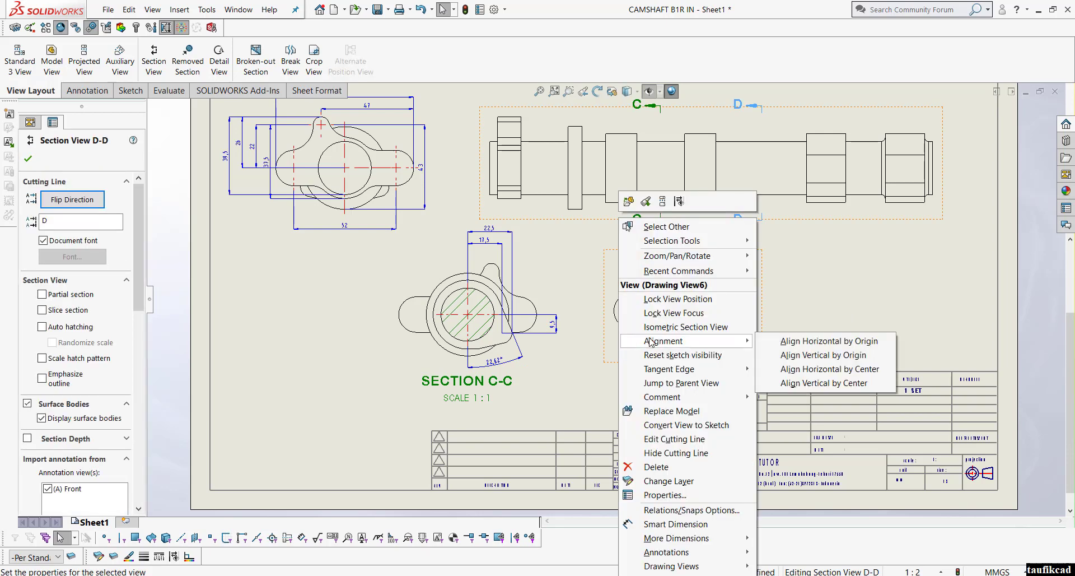
{"action": "left_click", "coordinate": [837, 370]}
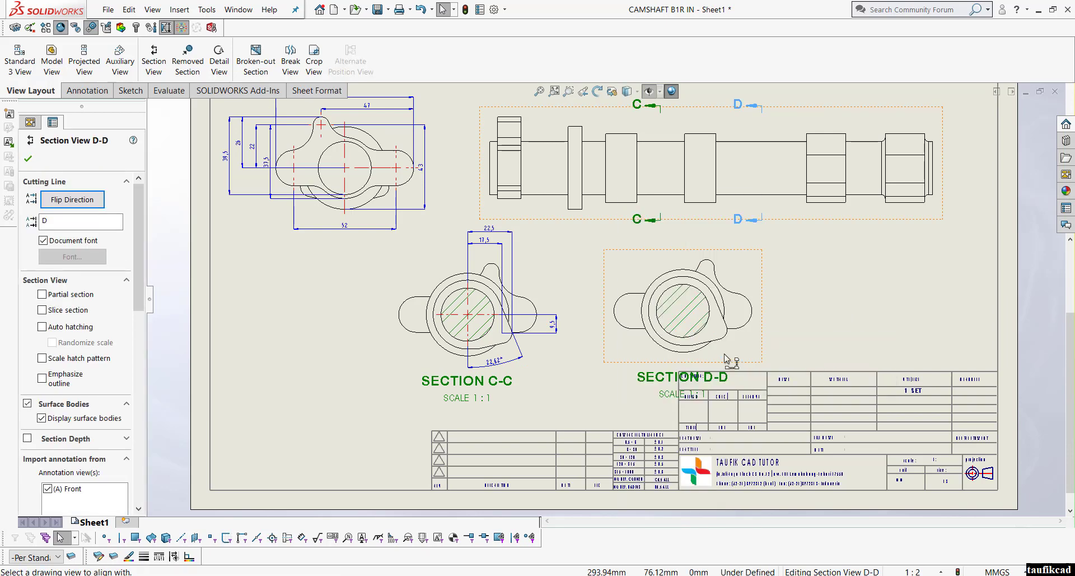
{"action": "left_click", "coordinate": [433, 342]}
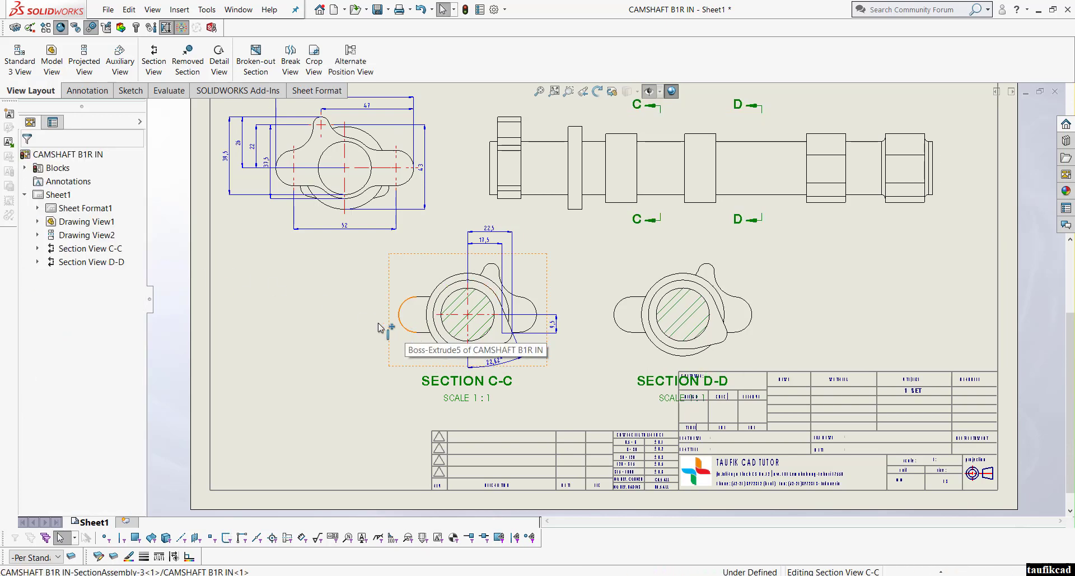
- Move Section C-C left beneath the end view and shift Section D-D left until its label clears the title block
{"action": "left_click_drag", "start_coordinate": [415, 326], "coordinate": [355, 324]}
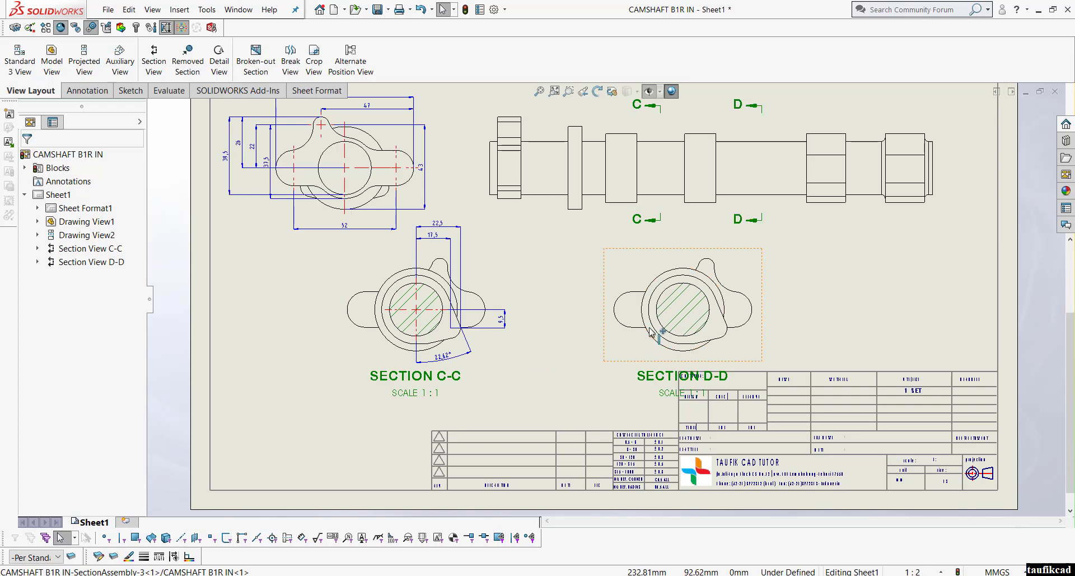
{"action": "left_click_drag", "start_coordinate": [647, 333], "coordinate": [579, 334]}
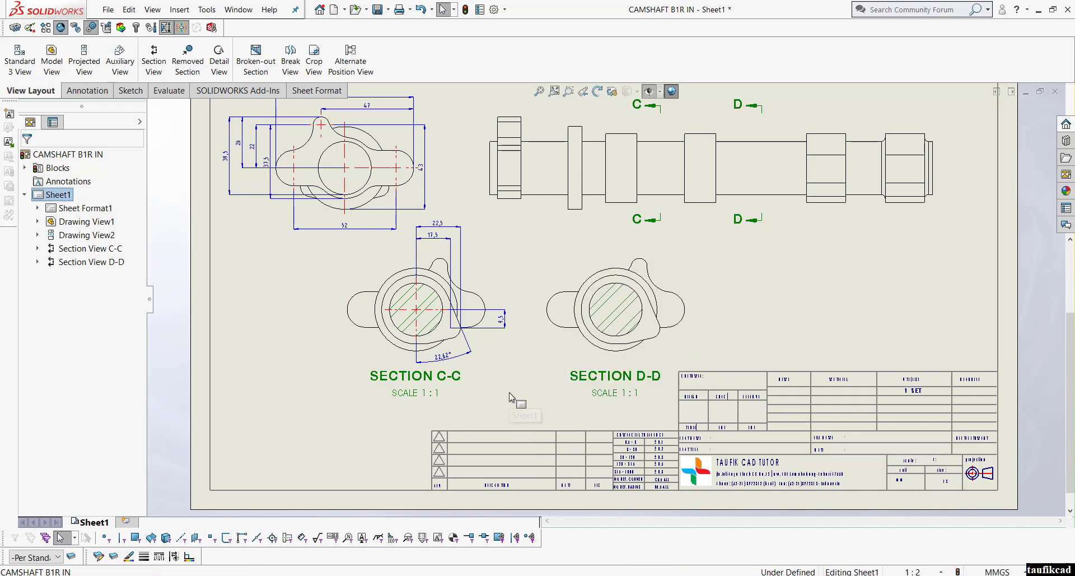
{"action": "middle_click_drag", "start_coordinate": [532, 274], "coordinate": [540, 328]}
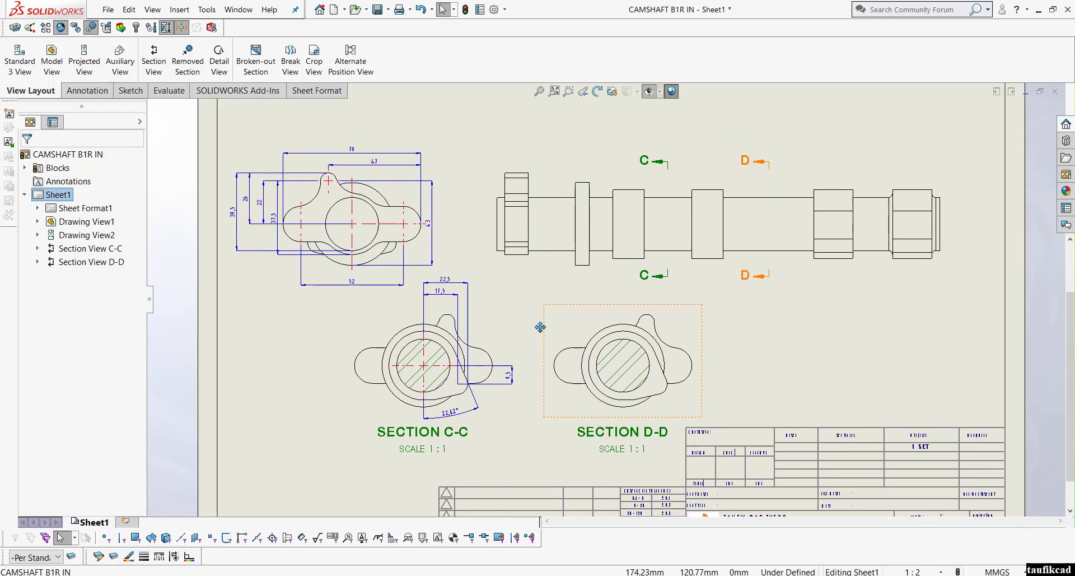